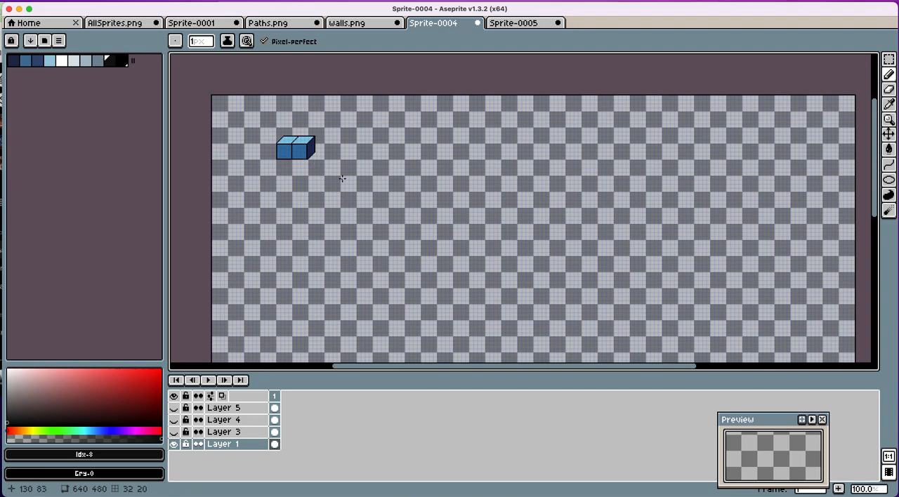
Step: Draw a 16 by 16 pixel square outline with the Pencil tool, to the right of the existing blue blocks
{"action": "scroll", "coordinate": [342, 179], "scroll_direction": "up", "scroll_amount": 2}
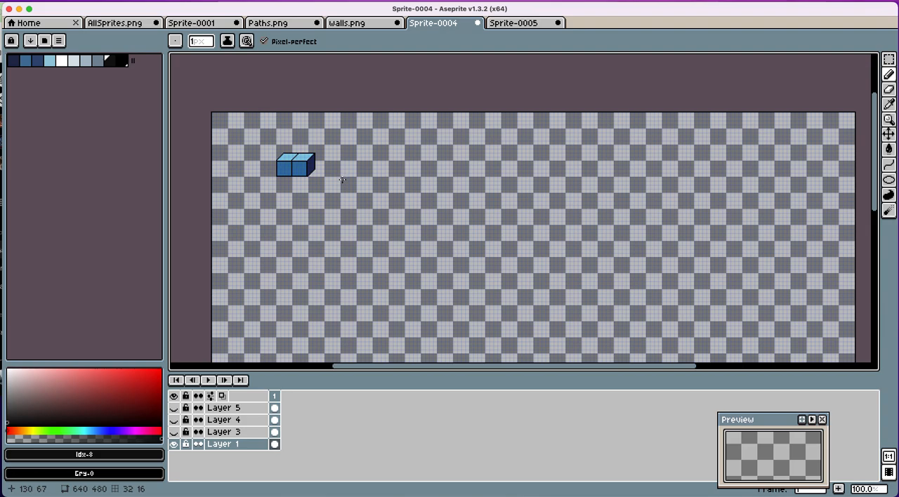
{"action": "scroll", "coordinate": [385, 166], "scroll_direction": "up", "scroll_amount": 1}
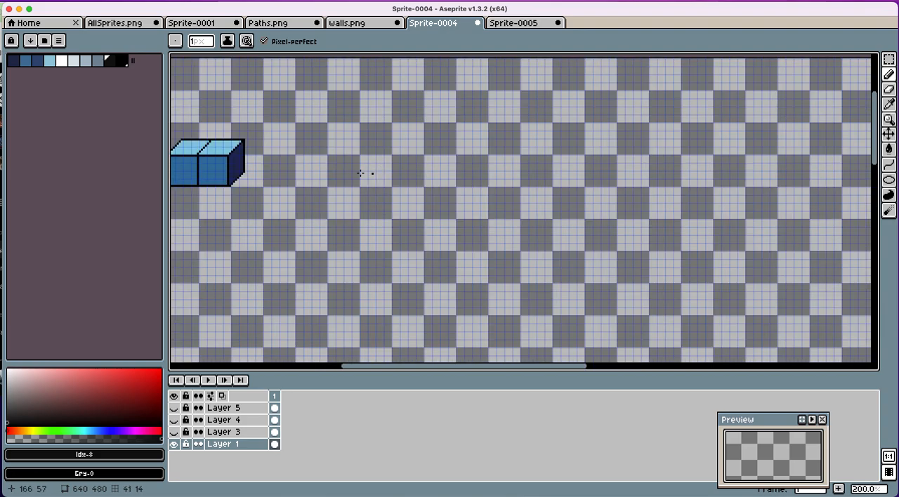
{"action": "left_click", "coordinate": [297, 156]}
{"action": "left_click", "coordinate": [296, 184], "text": "shift"}
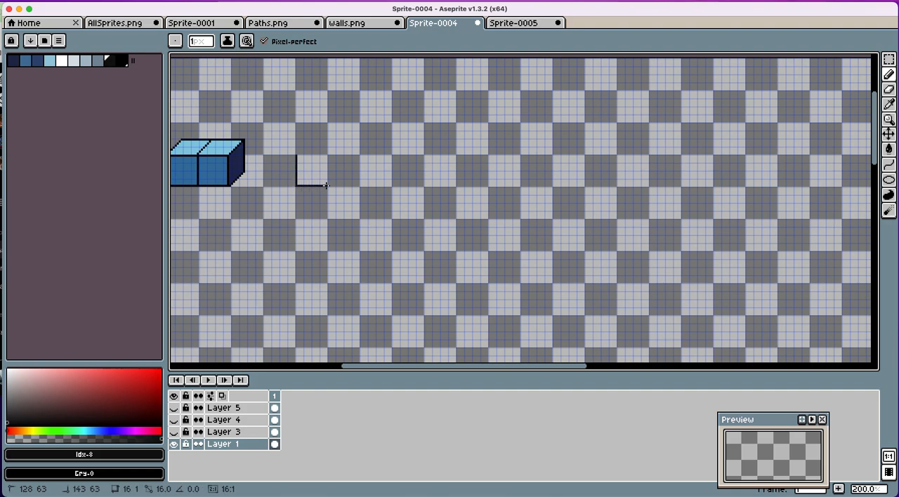
{"action": "left_click", "coordinate": [326, 185], "text": "shift"}
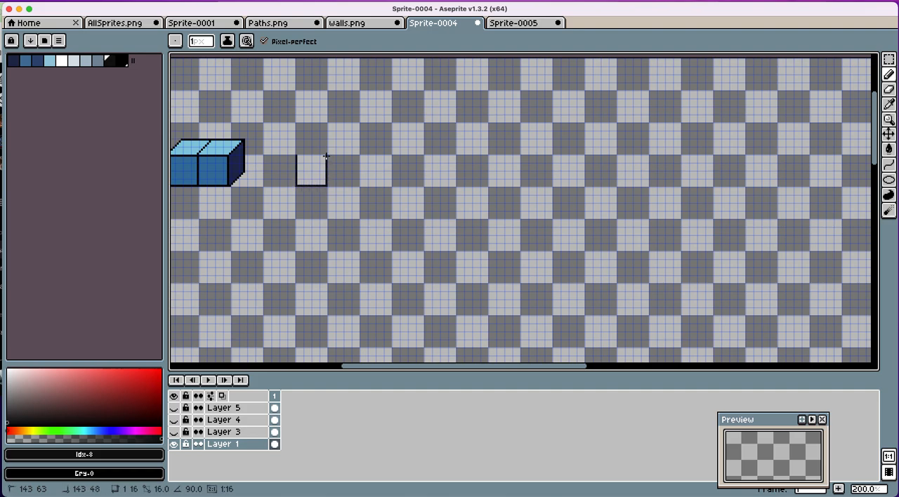
{"action": "left_click", "coordinate": [326, 156], "text": "shift"}
{"action": "left_click", "coordinate": [297, 156], "text": "shift"}
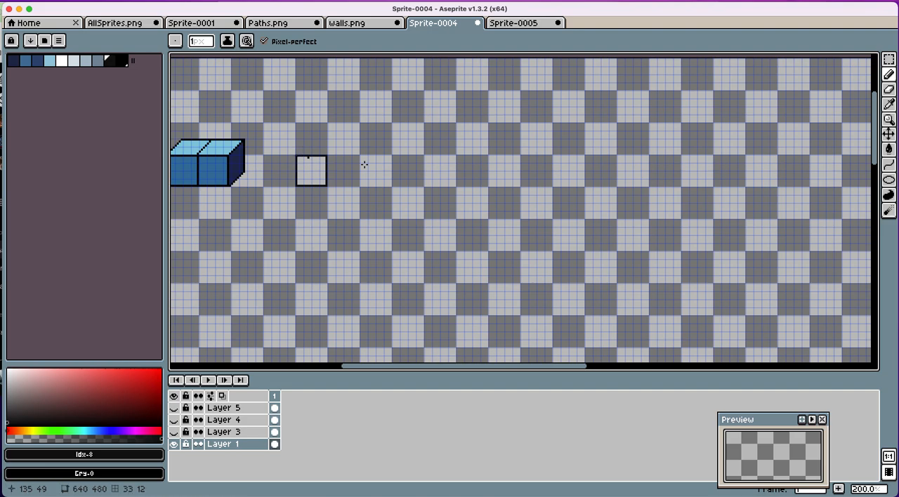
Step: Copy the square outline and place the duplicate slightly up and to the right, overlapping the original
{"action": "left_click", "coordinate": [889, 60]}
{"action": "left_click_drag", "start_coordinate": [272, 144], "coordinate": [321, 171]}
{"action": "key", "text": "ctrl"}
{"action": "key", "text": "super+c"}
{"action": "key", "text": "super+v"}
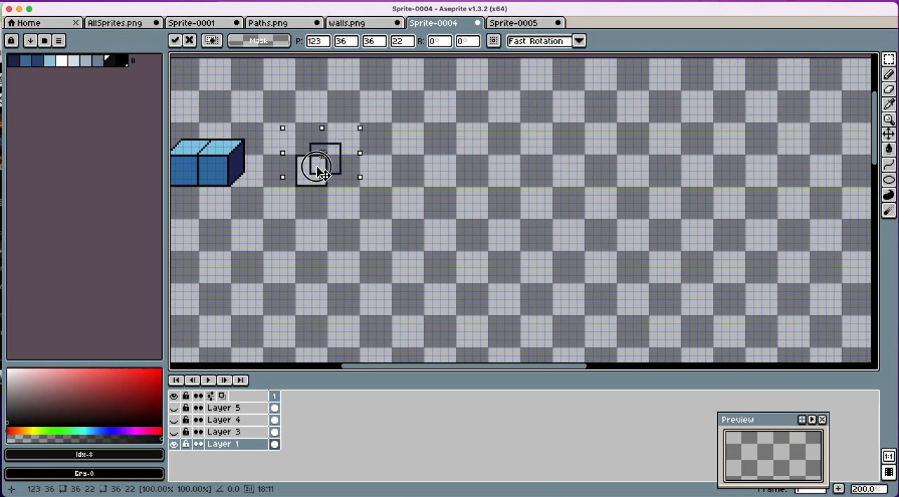
{"action": "left_click", "coordinate": [830, 147]}
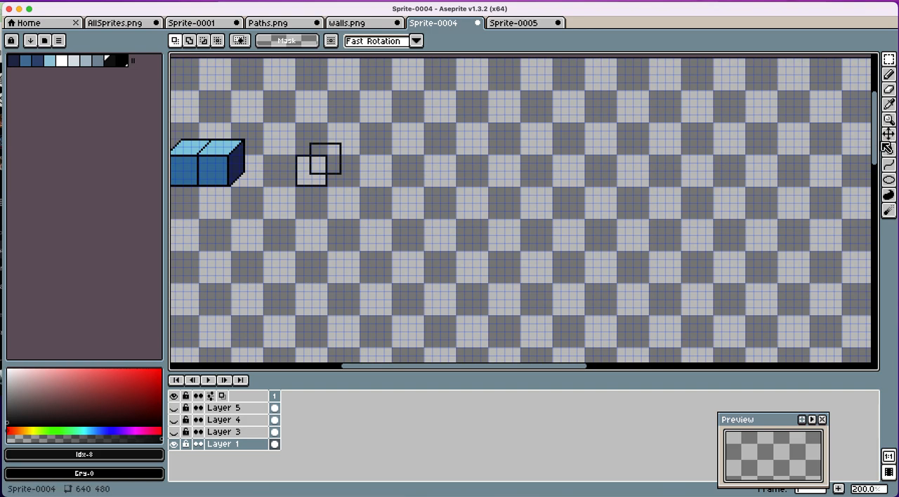
Step: Erase the rear square's lines inside the front square and connect the matching corners of both squares with diagonals to form a cube
{"action": "left_click", "coordinate": [888, 89]}
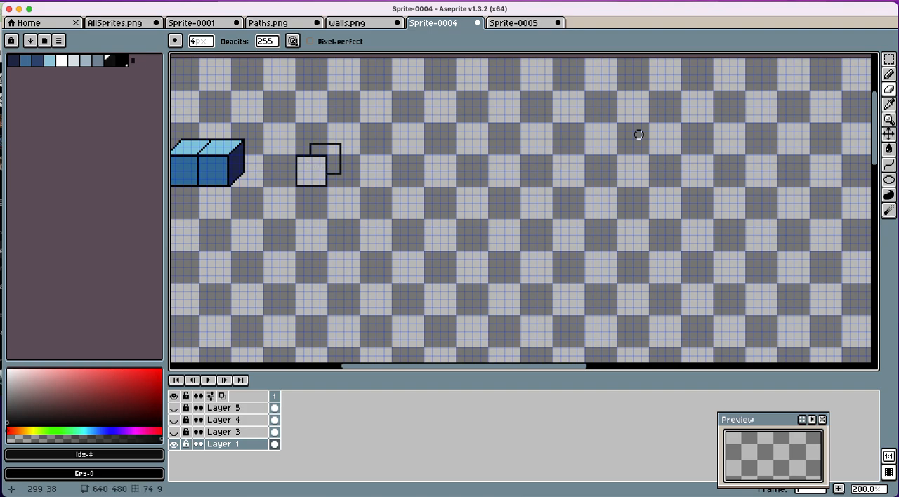
{"action": "left_click", "coordinate": [889, 75]}
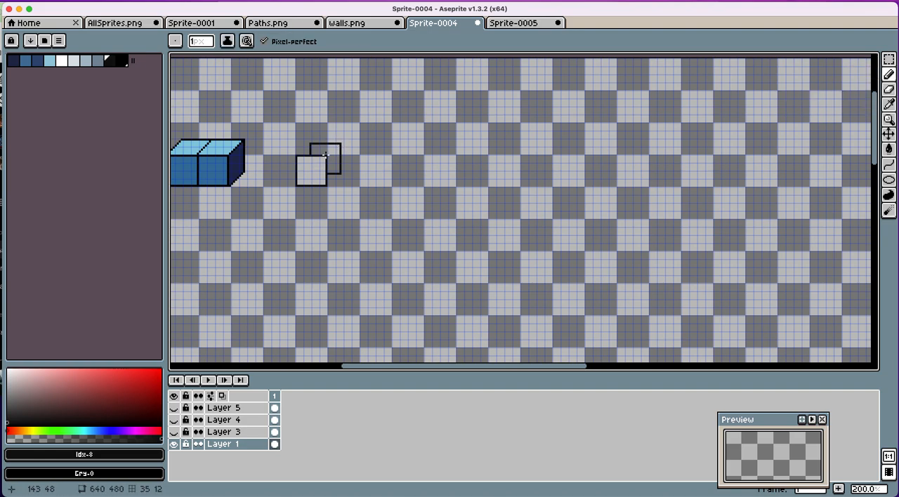
{"action": "left_click", "coordinate": [325, 155]}
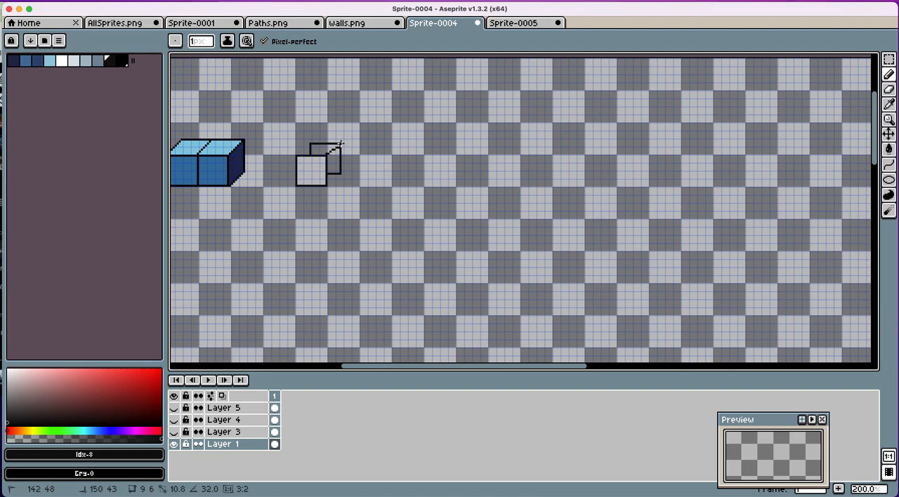
{"action": "left_click_drag", "start_coordinate": [340, 143], "coordinate": [341, 144]}
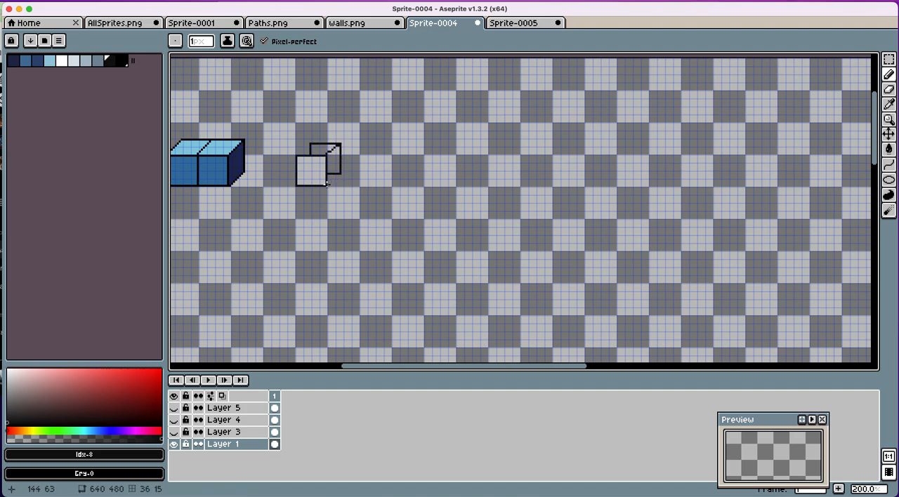
{"action": "left_click_drag", "start_coordinate": [326, 185], "coordinate": [340, 171]}
{"action": "left_click", "coordinate": [297, 185], "text": "shift"}
{"action": "key", "text": "ctrl+z"}
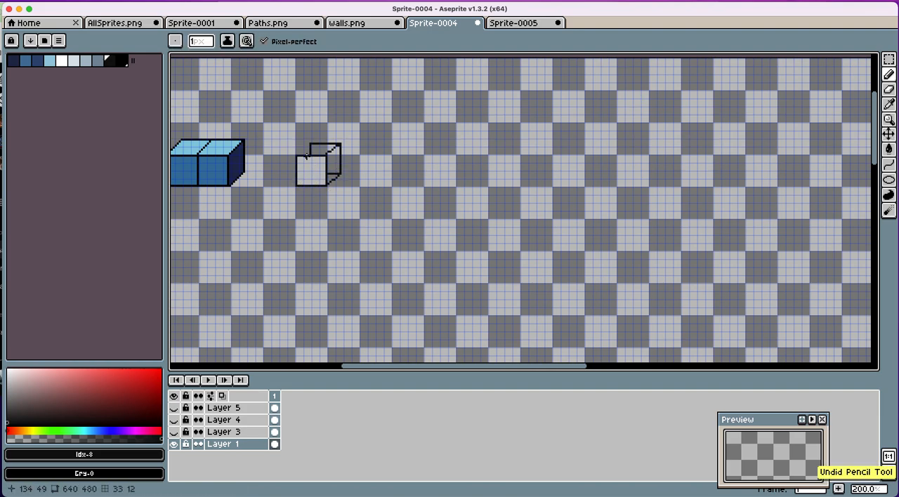
{"action": "left_click", "coordinate": [310, 144], "text": "shift"}
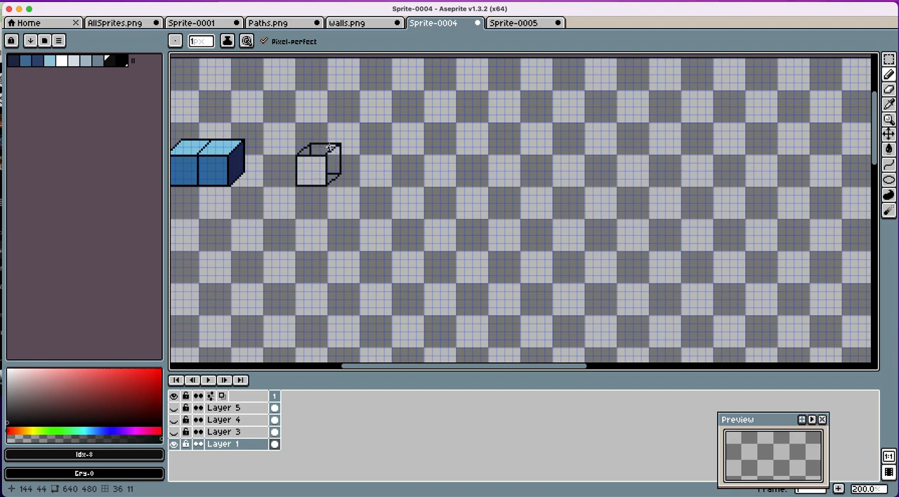
Step: Fill the cube's side face with dark navy #20284e and remove the leftover line inside that face
{"action": "left_click", "coordinate": [890, 105]}
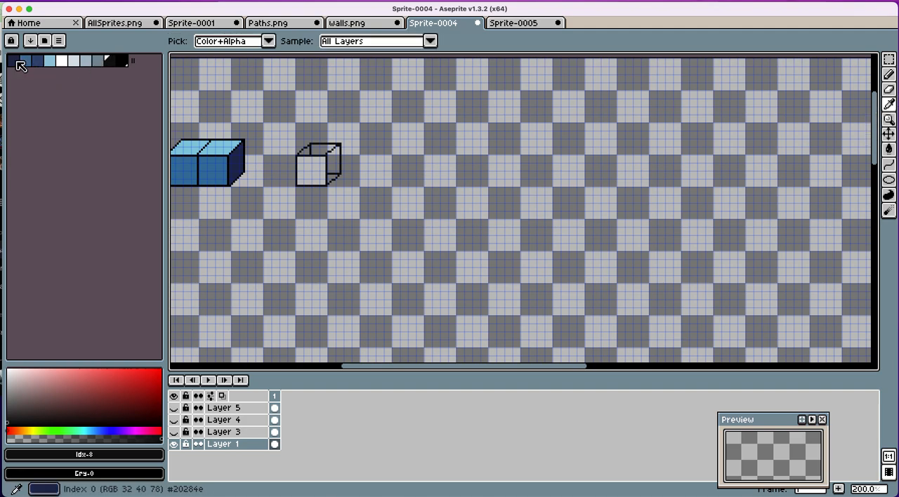
{"action": "left_click", "coordinate": [314, 158]}
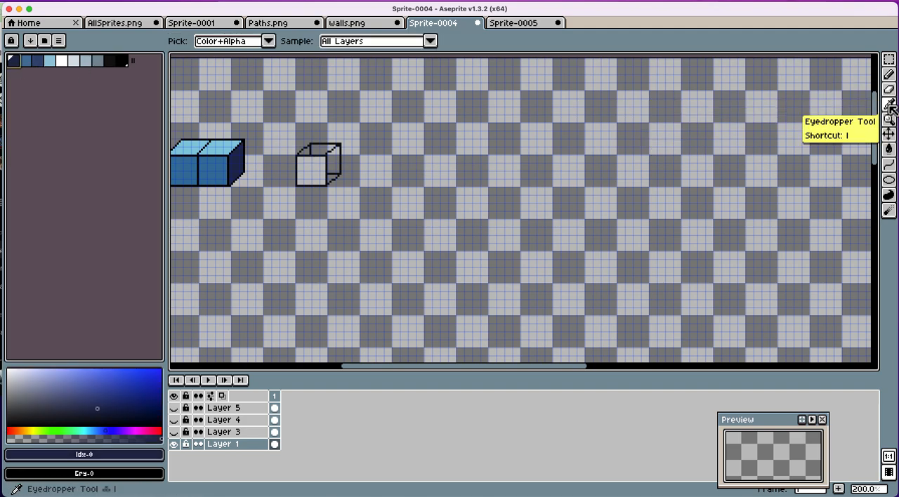
{"action": "left_click", "coordinate": [888, 148]}
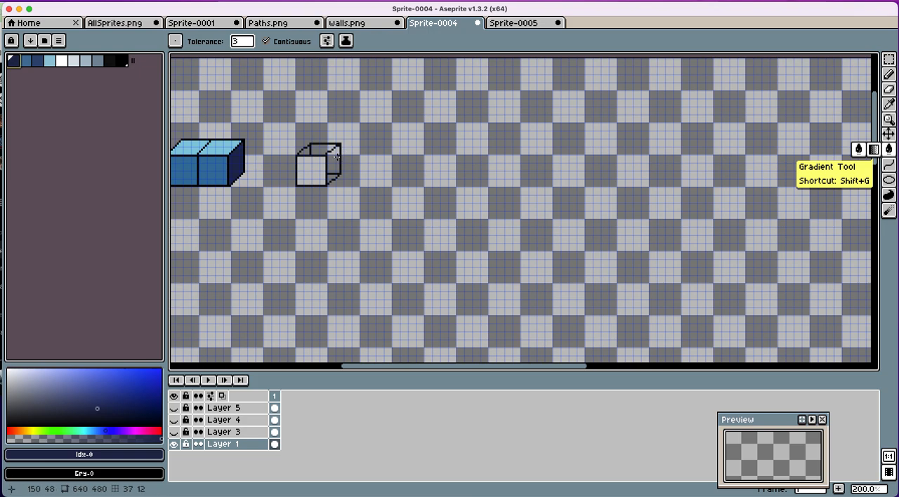
{"action": "left_click", "coordinate": [330, 161]}
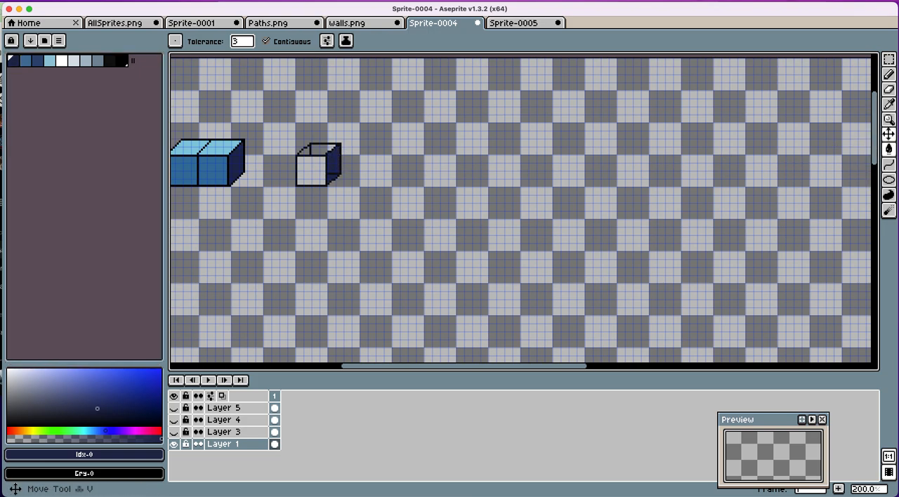
{"action": "left_click", "coordinate": [889, 90]}
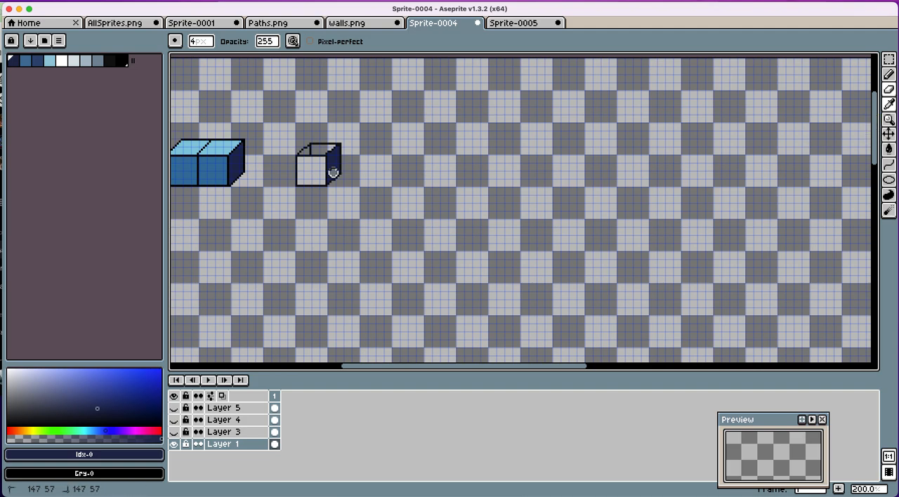
{"action": "left_click", "coordinate": [333, 173]}
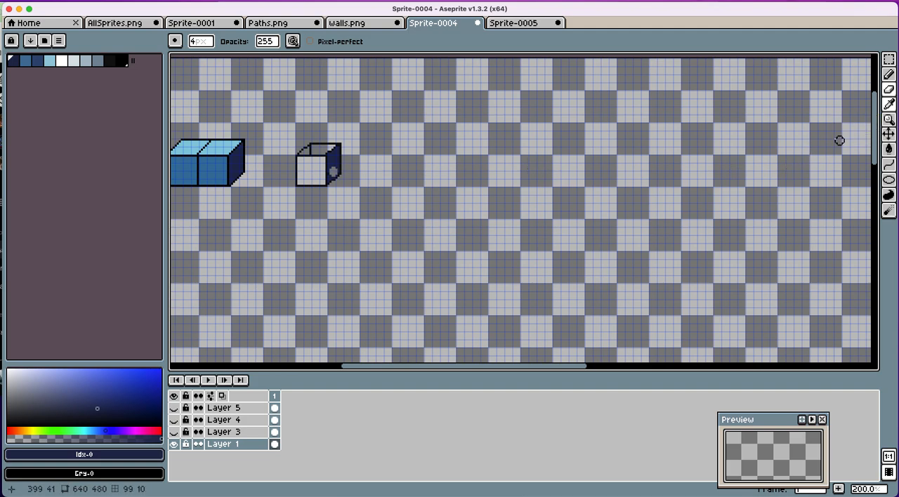
{"action": "left_click", "coordinate": [888, 149]}
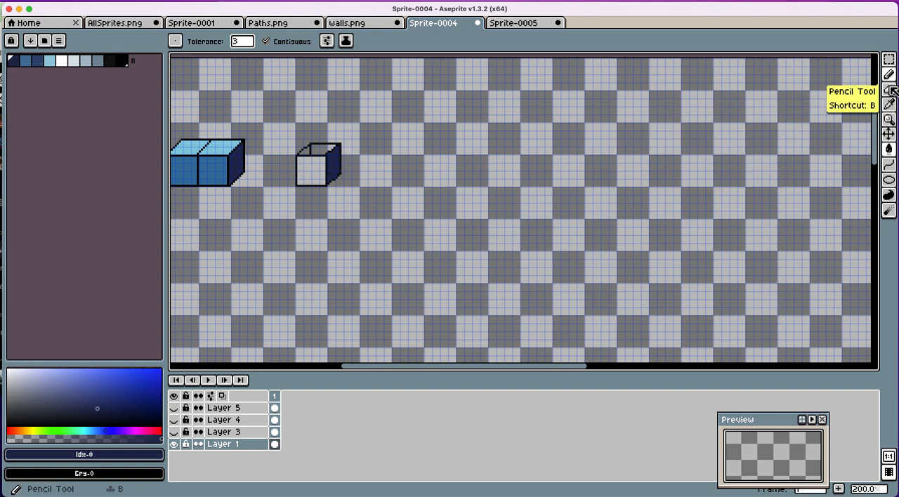
Step: Fill the cube's front face with mid blue and its top face with light blue, clearing the leftover inner line on top
{"action": "left_click", "coordinate": [26, 61]}
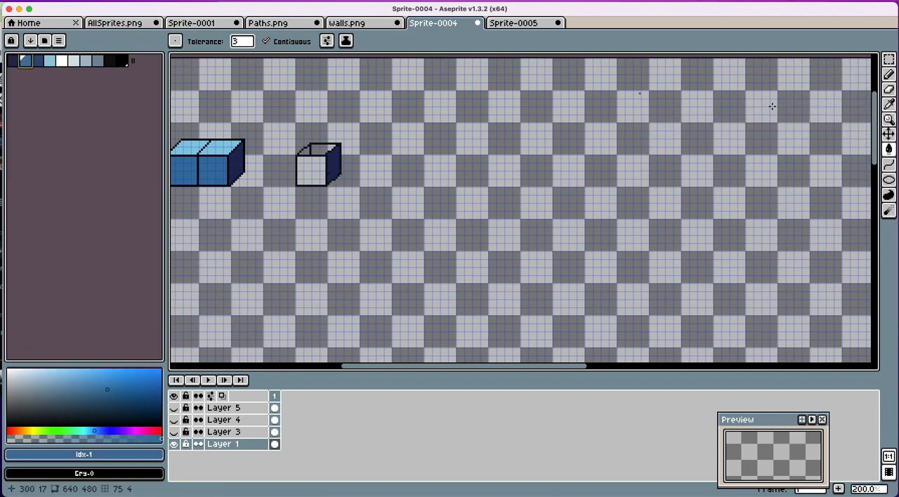
{"action": "left_click", "coordinate": [306, 174]}
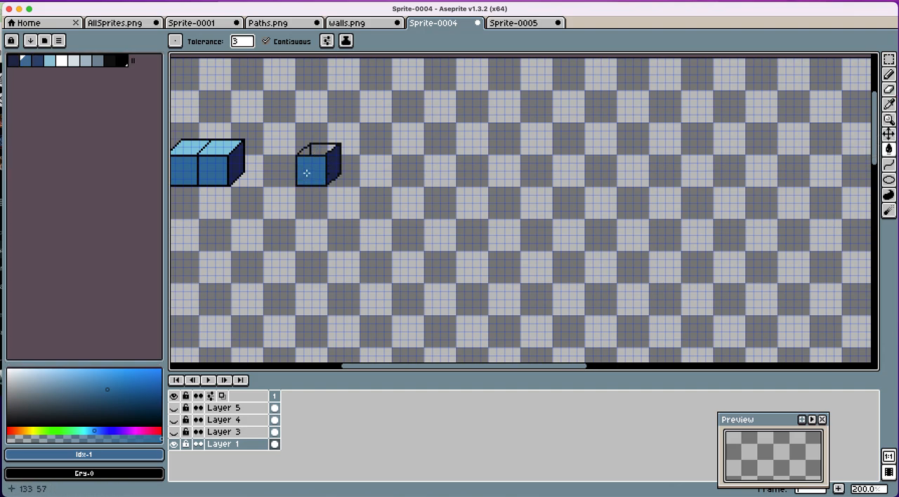
{"action": "left_click", "coordinate": [49, 61]}
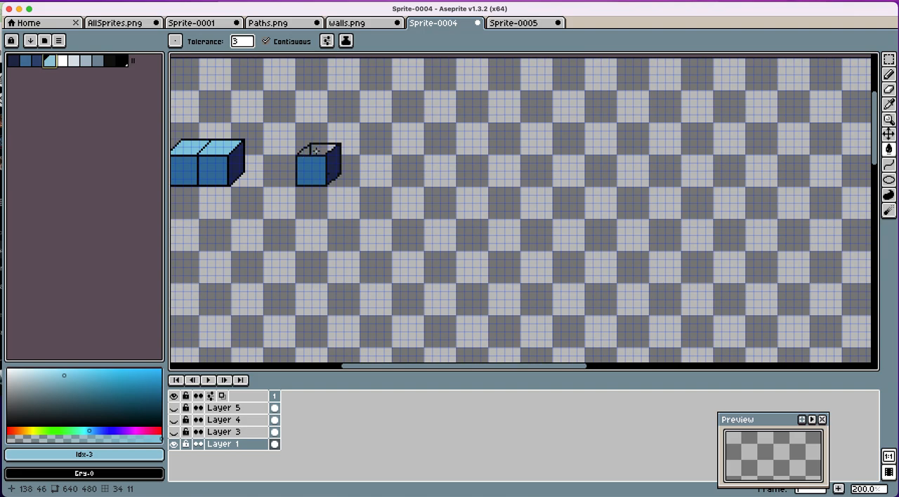
{"action": "left_click", "coordinate": [307, 152]}
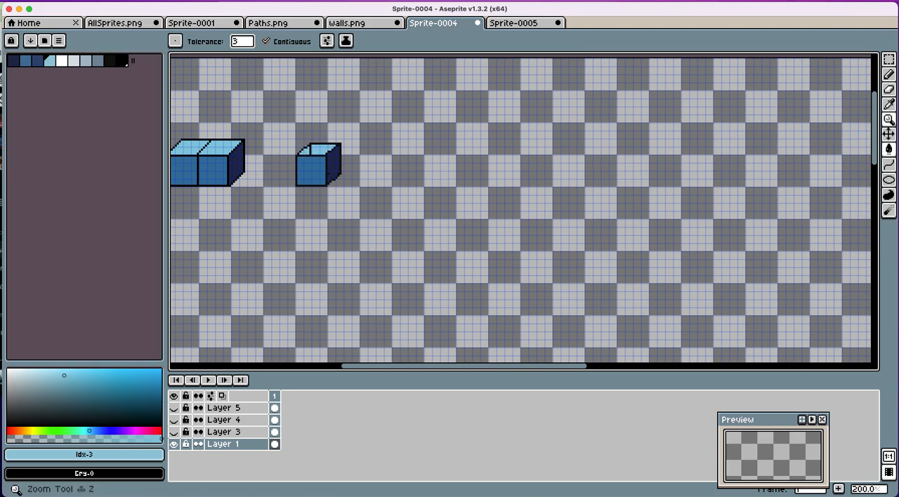
{"action": "left_click", "coordinate": [888, 89]}
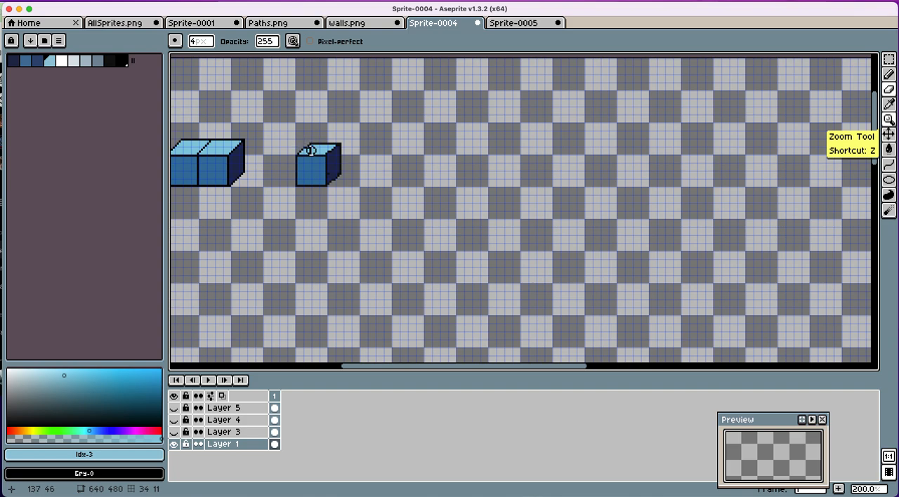
{"action": "left_click", "coordinate": [889, 149]}
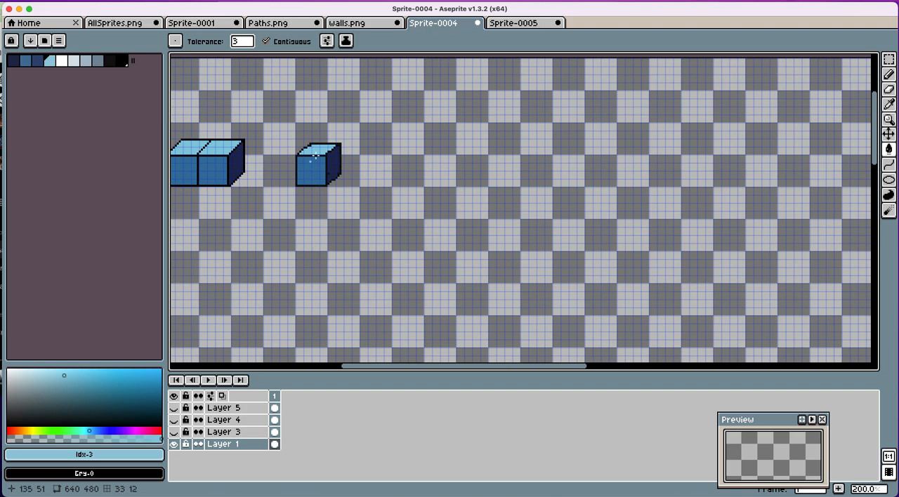
Step: Select the finished cube and place a duplicate directly against its right side to form a two-cube block
{"action": "key", "text": "m"}
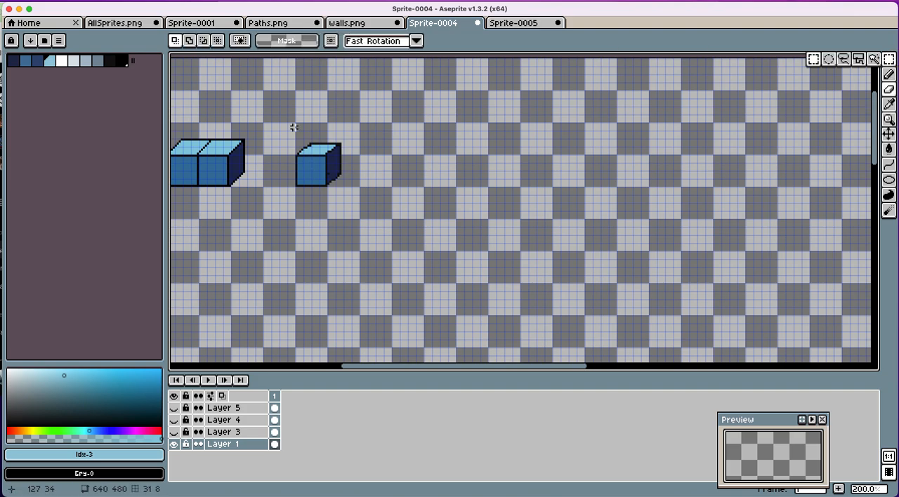
{"action": "left_click_drag", "start_coordinate": [267, 131], "coordinate": [375, 208]}
{"action": "key", "text": "ctrl"}
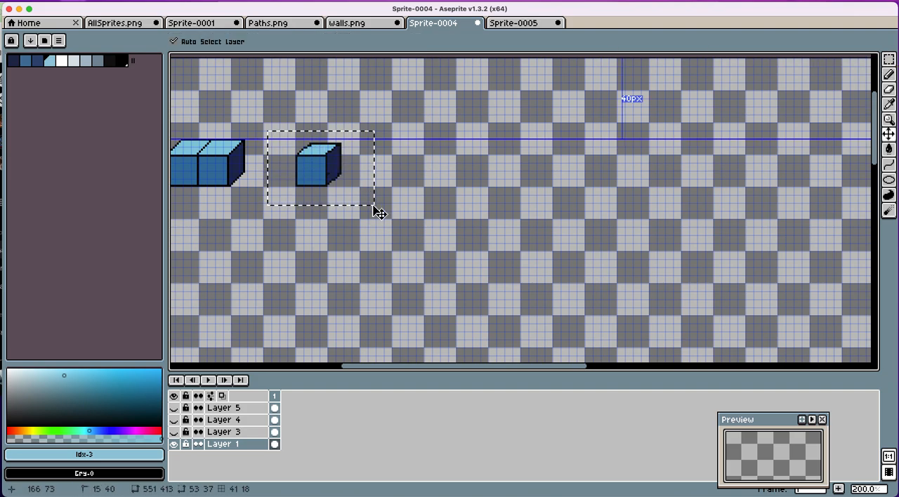
{"action": "left_click", "coordinate": [351, 201]}
{"action": "left_click_drag", "start_coordinate": [311, 176], "coordinate": [341, 181]}
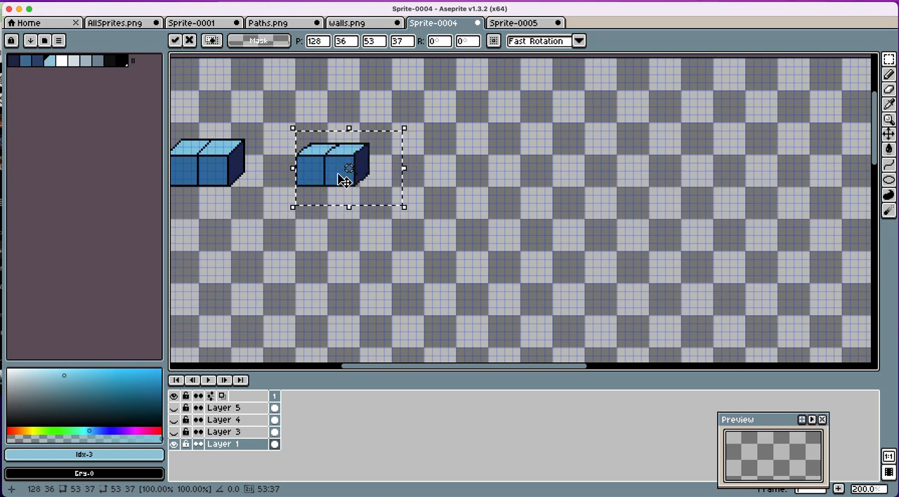
Step: Copy the original two-cube block and paste it twice in the empty area below, side by side, as a row of four cubes
{"action": "scroll", "coordinate": [318, 205], "scroll_direction": "left", "scroll_amount": 2}
{"action": "scroll", "coordinate": [319, 205], "scroll_direction": "left", "scroll_amount": 5}
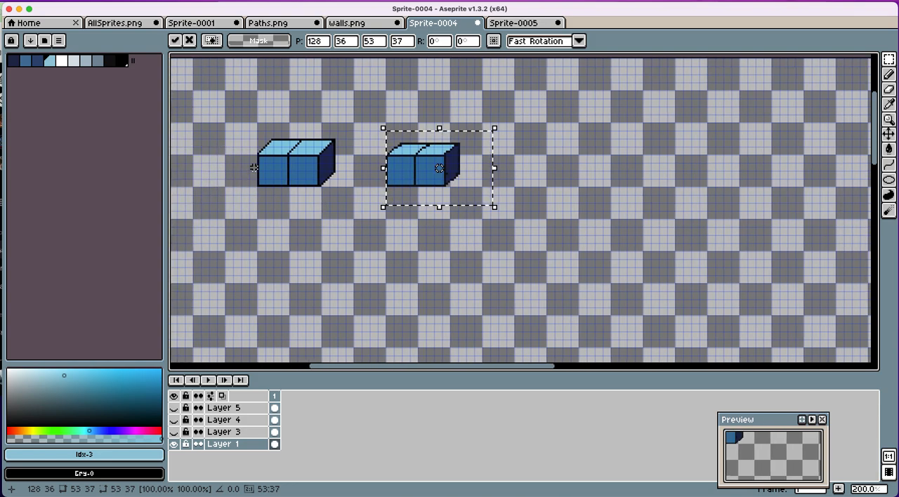
{"action": "left_click_drag", "start_coordinate": [237, 125], "coordinate": [351, 218]}
{"action": "key", "text": "super+c"}
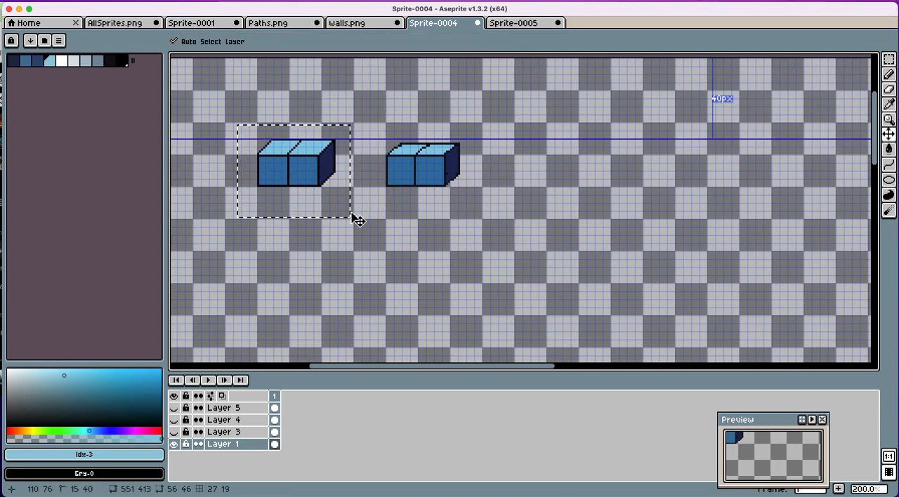
{"action": "key", "text": "super+v"}
{"action": "left_click_drag", "start_coordinate": [312, 195], "coordinate": [297, 293]}
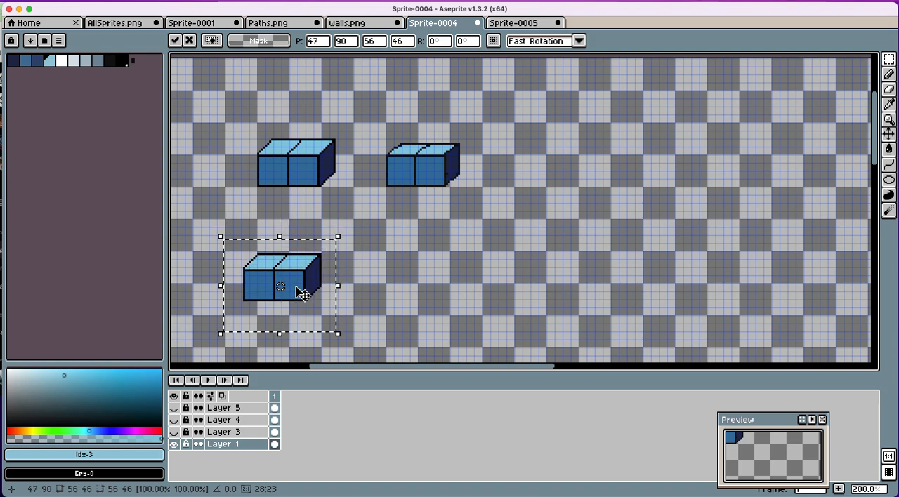
{"action": "key", "text": "Return"}
{"action": "key", "text": "super+v"}
{"action": "left_click_drag", "start_coordinate": [323, 180], "coordinate": [363, 283]}
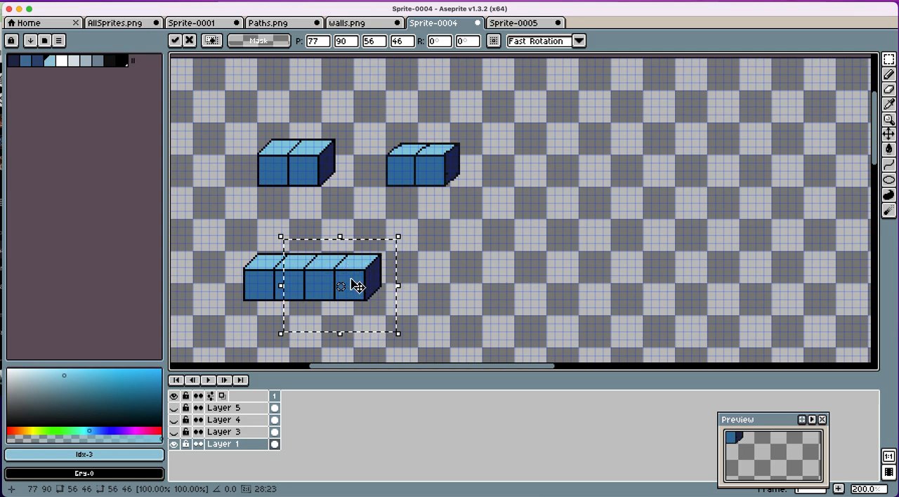
Step: Duplicate the four-cube row and place the copy down and to the left, in front of the first row
{"action": "left_click_drag", "start_coordinate": [214, 225], "coordinate": [439, 342]}
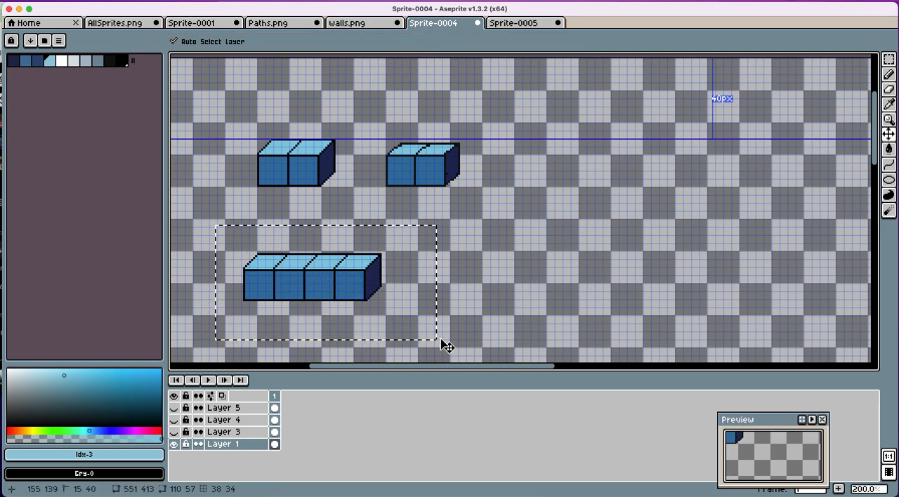
{"action": "left_click_drag", "start_coordinate": [349, 284], "coordinate": [330, 299]}
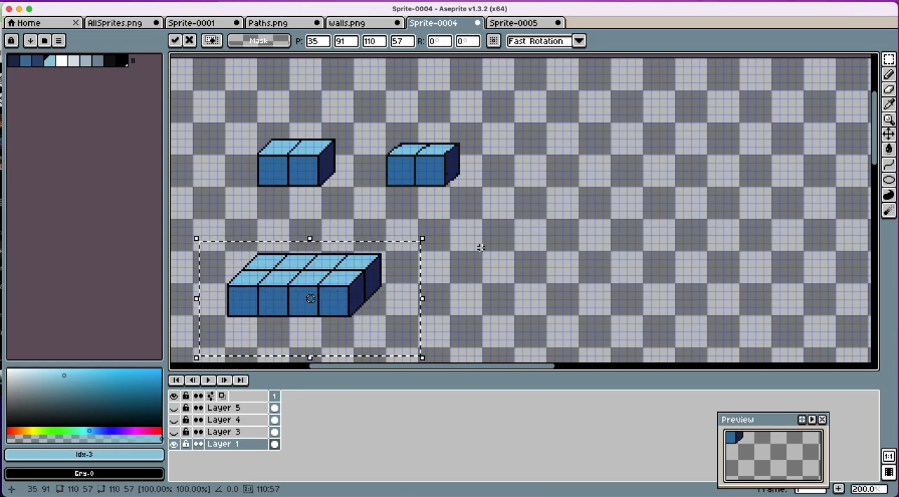
Step: Select the whole eight-cube platform, place a duplicate of it in the empty space on its right side, and clear the selection
{"action": "left_click", "coordinate": [433, 216]}
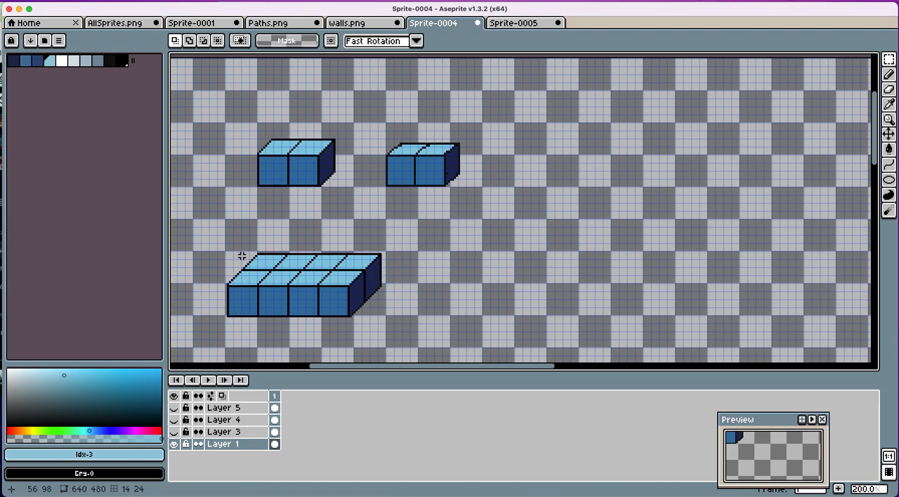
{"action": "left_click_drag", "start_coordinate": [216, 248], "coordinate": [395, 328]}
{"action": "key", "text": "ctrl"}
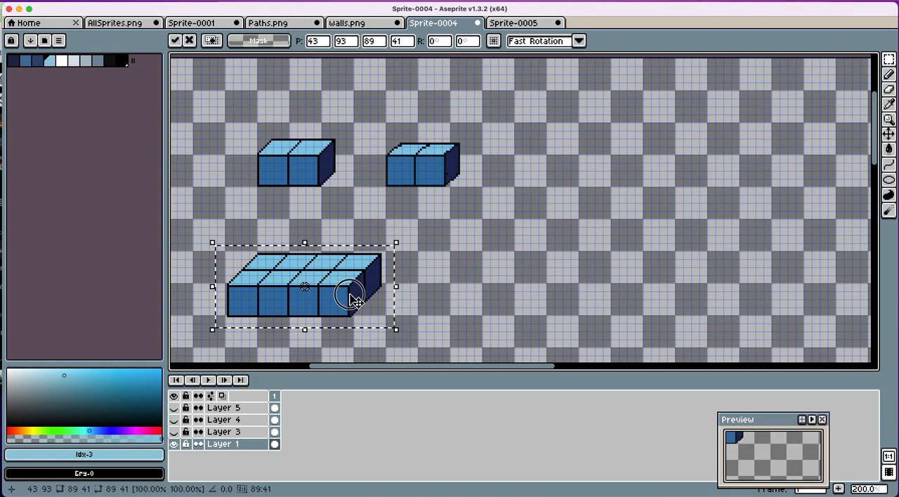
{"action": "left_click_drag", "start_coordinate": [353, 301], "coordinate": [532, 300]}
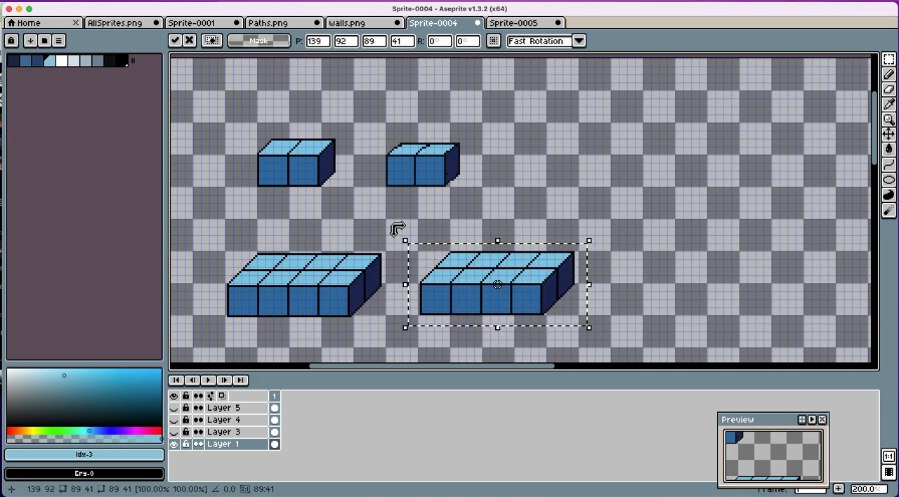
{"action": "key", "text": "ctrl+d"}
Step: Try to flatten the copied platform by lowering most of its top over the front faces and erasing the leftover right end
{"action": "left_click_drag", "start_coordinate": [404, 238], "coordinate": [518, 309]}
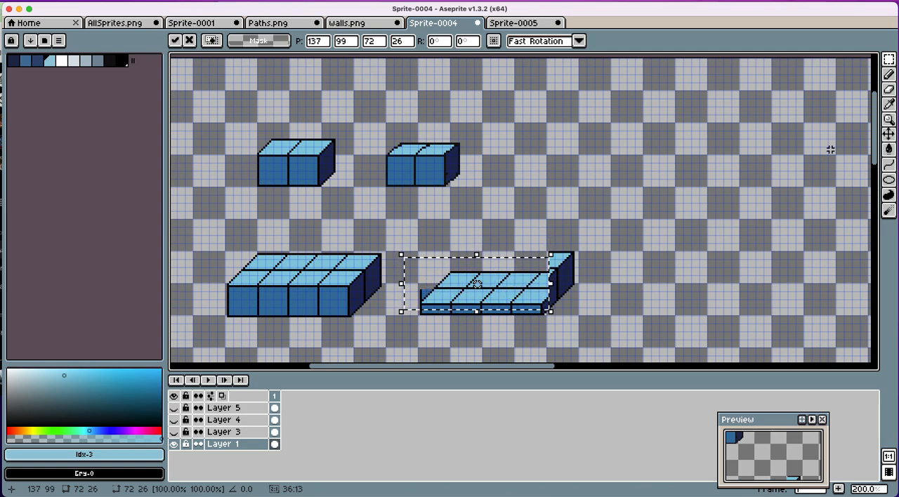
{"action": "left_click", "coordinate": [891, 88]}
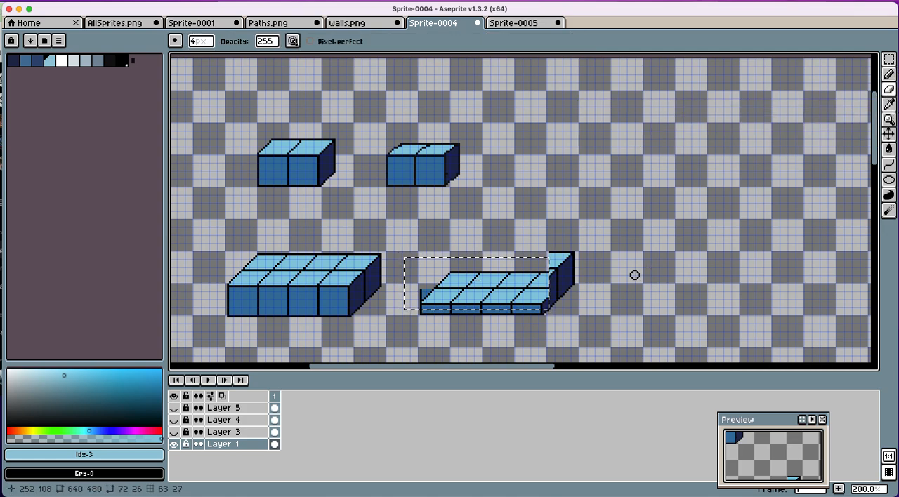
{"action": "left_click", "coordinate": [890, 60]}
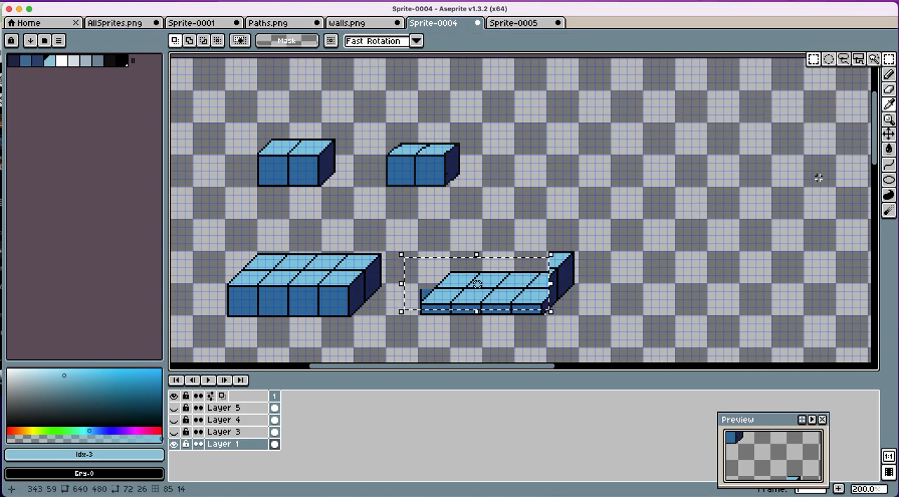
{"action": "left_click", "coordinate": [817, 176]}
{"action": "left_click", "coordinate": [891, 97]}
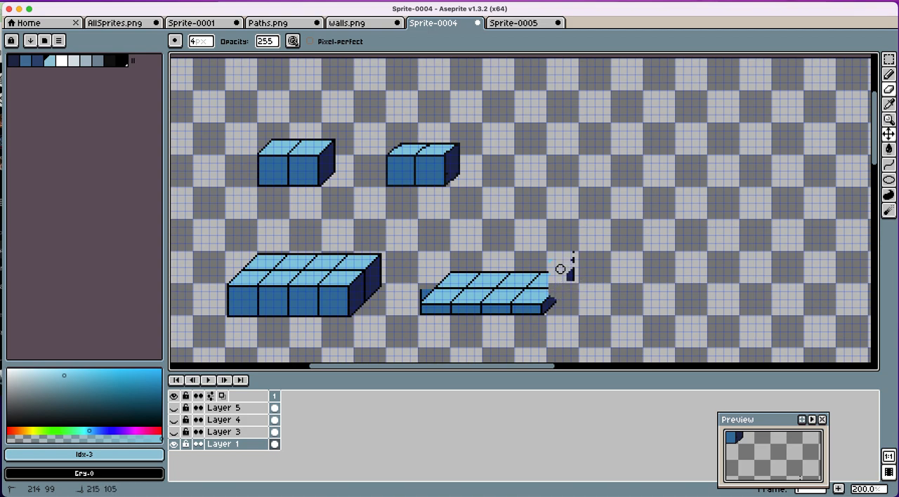
Step: Undo the erasing and the move of the copied platform's top portion
{"action": "key", "text": "ctrl"}
{"action": "key", "text": "ctrl+z"}
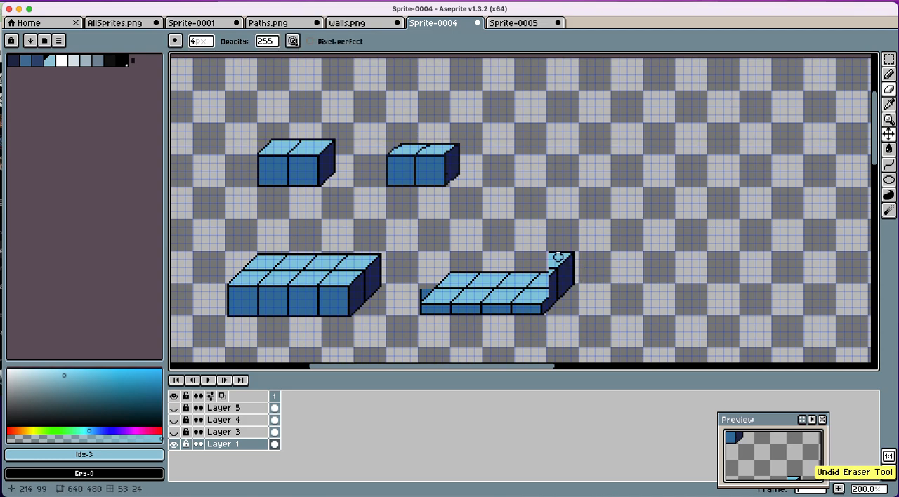
{"action": "key", "text": "ctrl+z"}
{"action": "key", "text": "ctrl+z"}
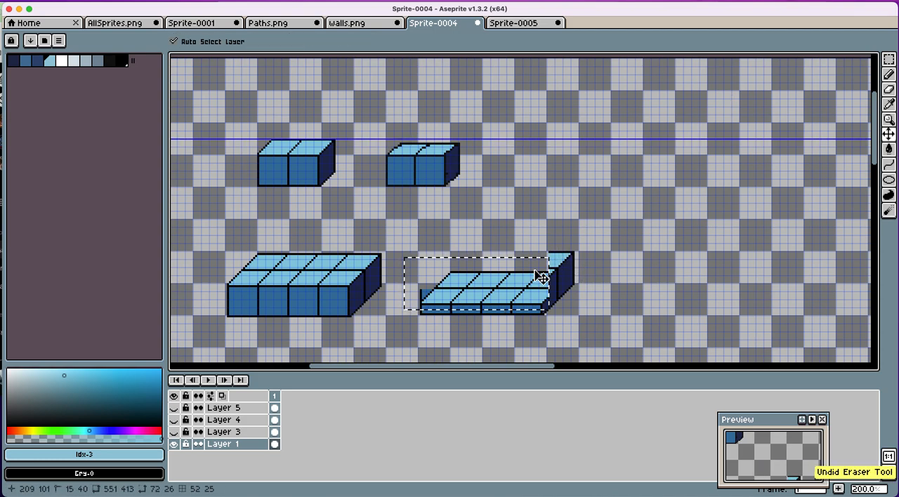
{"action": "key", "text": "ctrl+z"}
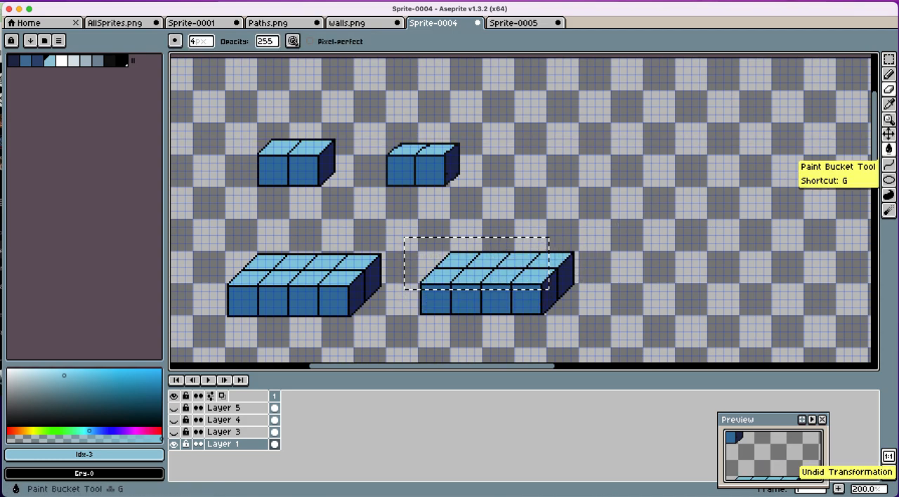
Step: Select the upper portion of the copied platform across its full width and lower it over the front faces to form a thin slab
{"action": "left_click", "coordinate": [889, 59]}
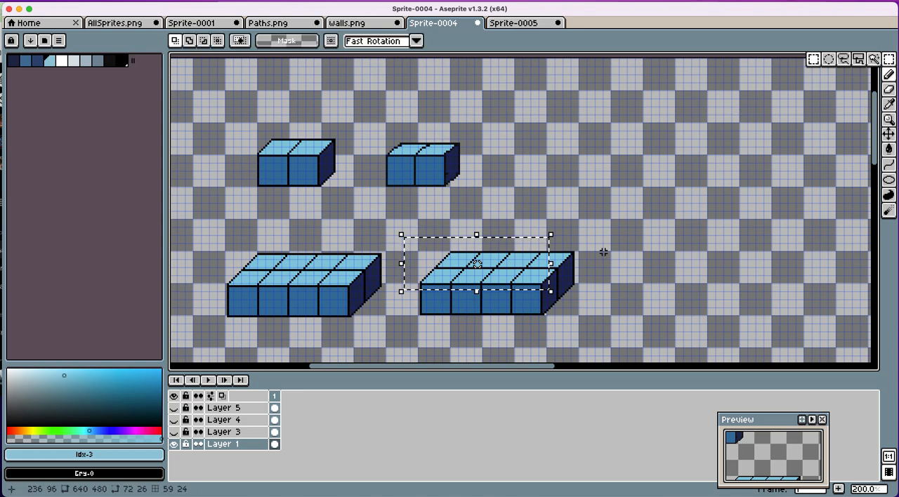
{"action": "left_click_drag", "start_coordinate": [600, 242], "coordinate": [394, 287]}
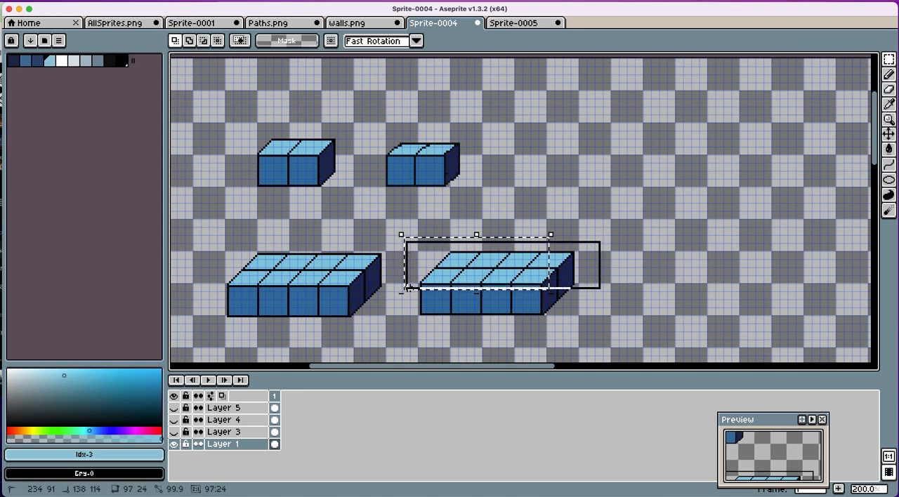
{"action": "left_click_drag", "start_coordinate": [492, 280], "coordinate": [488, 294]}
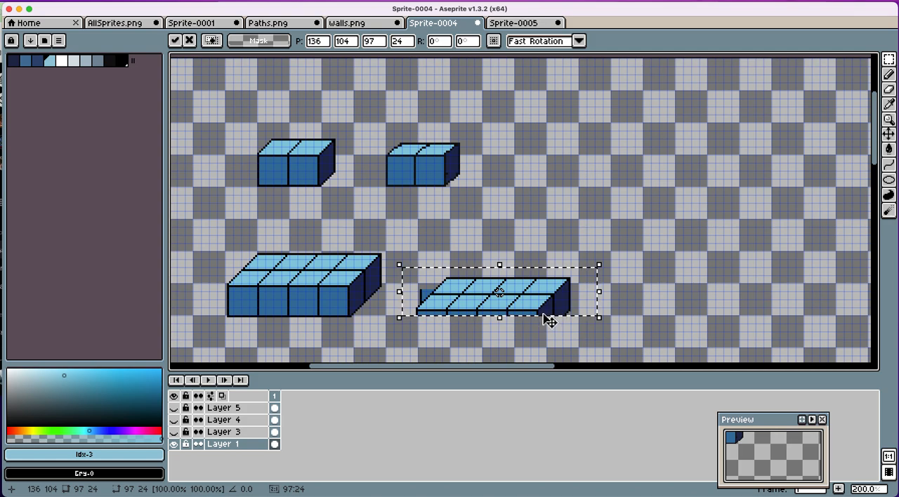
Step: Erase the lower part of the slab's dark right side along the diagonal
{"action": "scroll", "coordinate": [541, 316], "scroll_direction": "down", "scroll_amount": 1}
{"action": "scroll", "coordinate": [539, 314], "scroll_direction": "up", "scroll_amount": 6}
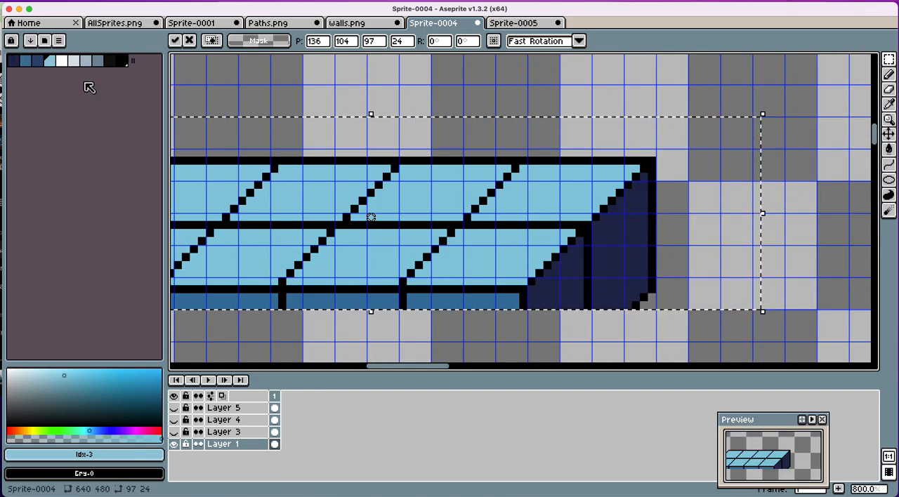
{"action": "left_click", "coordinate": [888, 89]}
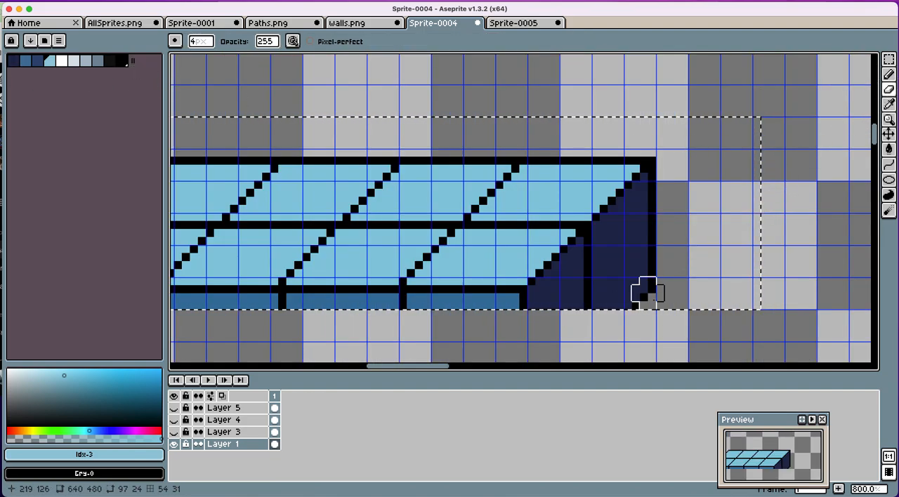
{"action": "mouse_move", "coordinate": [607, 309]}
{"action": "left_mouse_down"}
{"action": "mouse_move", "coordinate": [591, 300]}
{"action": "mouse_move", "coordinate": [646, 257]}
{"action": "mouse_move", "coordinate": [622, 301]}
{"action": "mouse_move", "coordinate": [654, 243]}
{"action": "mouse_move", "coordinate": [624, 262]}
{"action": "left_mouse_up"}
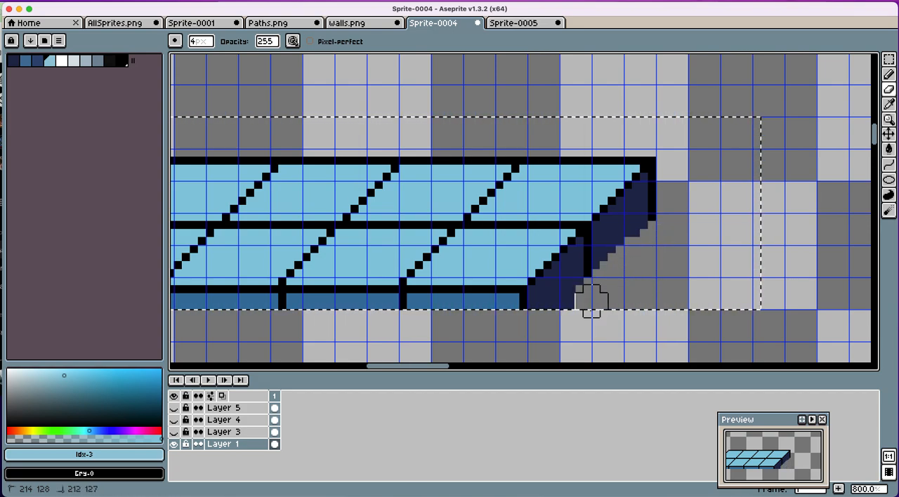
Step: Clear the dark fill beside the slab's front corner and draw a near-black one-pixel diagonal outline from there to the back right corner
{"action": "left_click", "coordinate": [889, 73]}
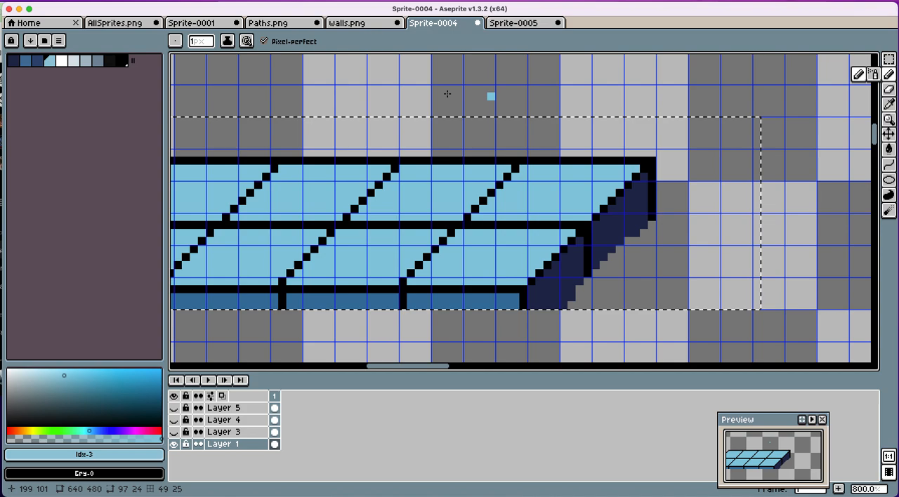
{"action": "left_click", "coordinate": [112, 61]}
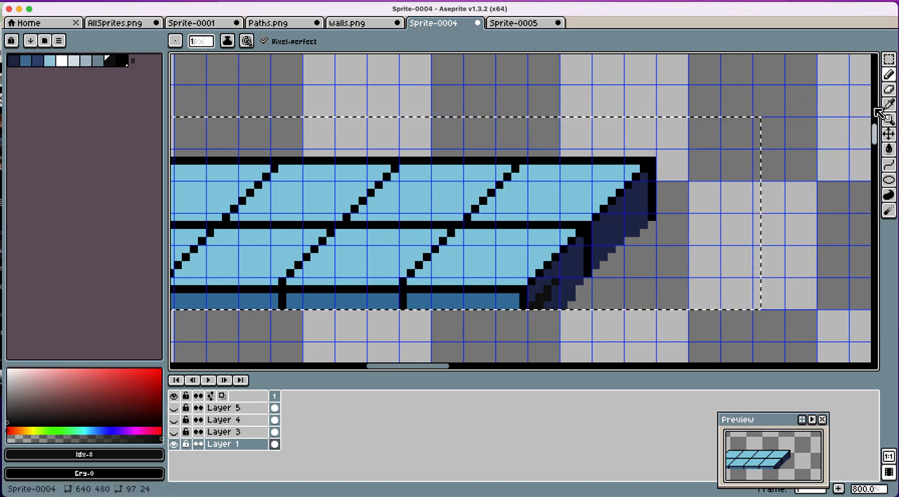
{"action": "left_click", "coordinate": [889, 89]}
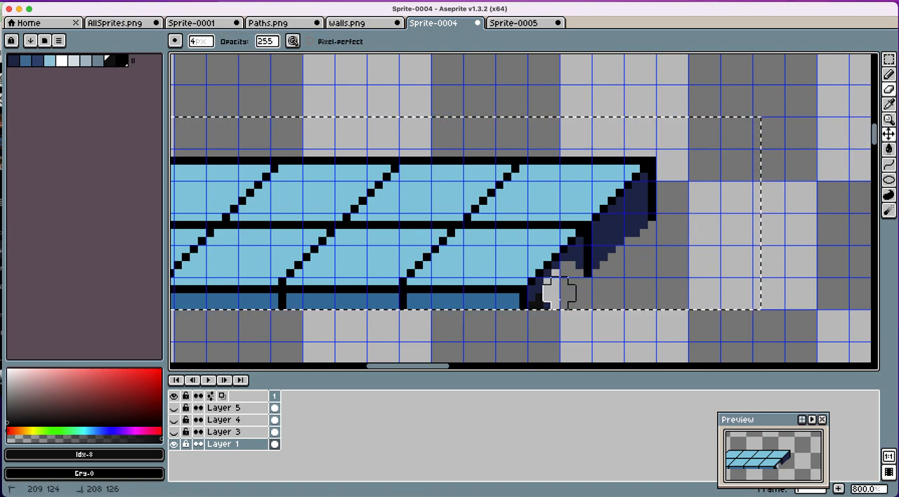
{"action": "left_click", "coordinate": [889, 74]}
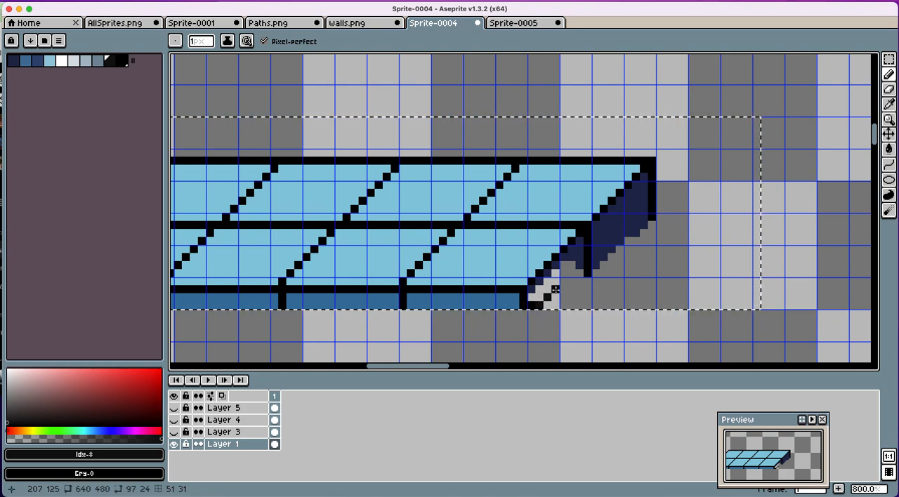
{"action": "left_click", "coordinate": [555, 289]}
{"action": "left_click", "coordinate": [563, 281]}
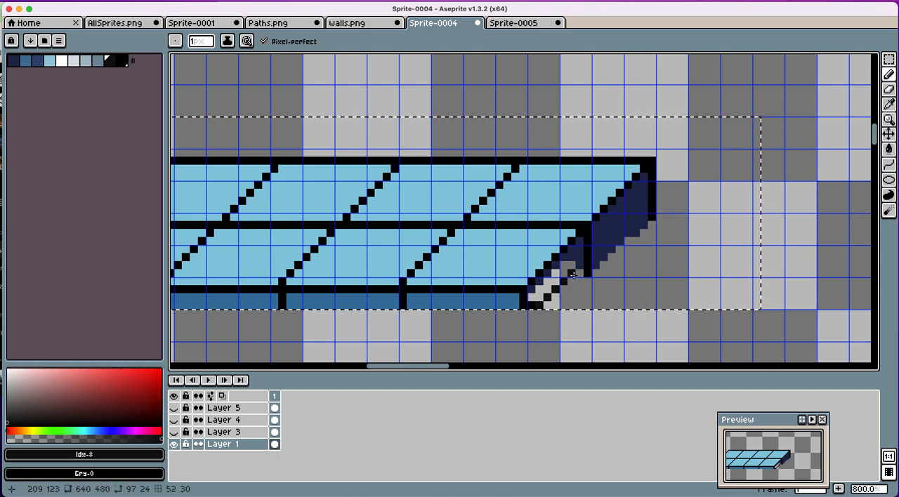
{"action": "left_click", "coordinate": [599, 246]}
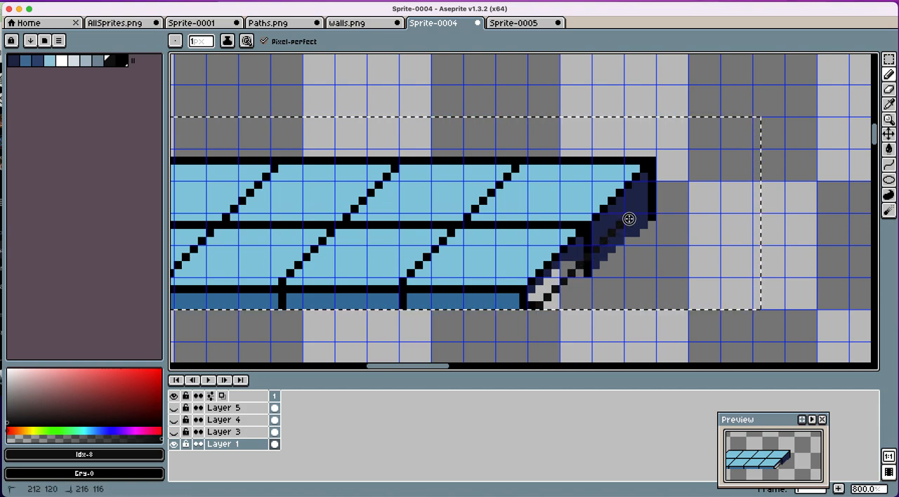
{"action": "left_click_drag", "start_coordinate": [649, 200], "coordinate": [650, 202]}
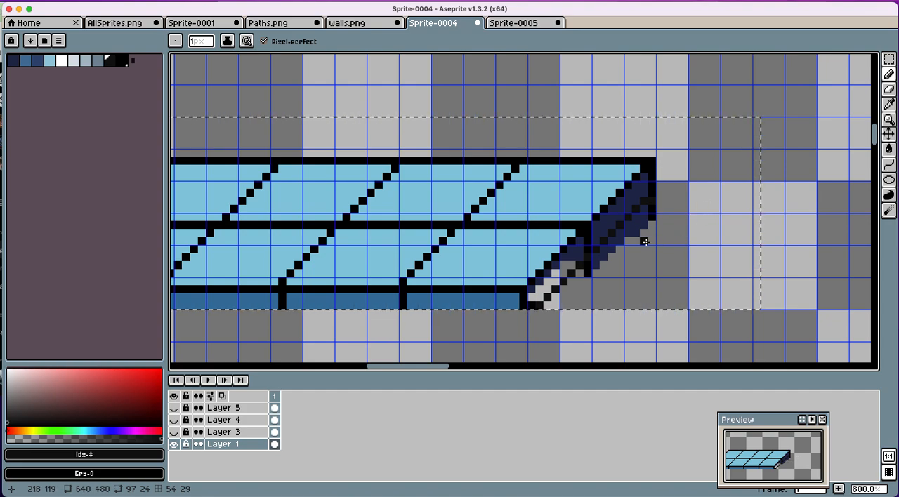
Step: Erase the dark pixels outside the slab's new diagonal outline and the leftover front-face piece at its left end
{"action": "left_click", "coordinate": [888, 89]}
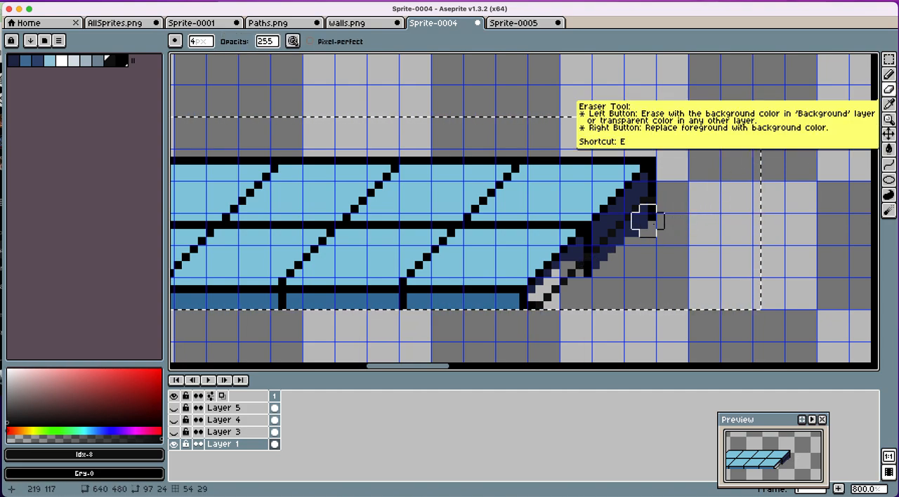
{"action": "mouse_move", "coordinate": [665, 222]}
{"action": "left_mouse_down"}
{"action": "mouse_move", "coordinate": [647, 220]}
{"action": "mouse_move", "coordinate": [608, 269]}
{"action": "left_mouse_up"}
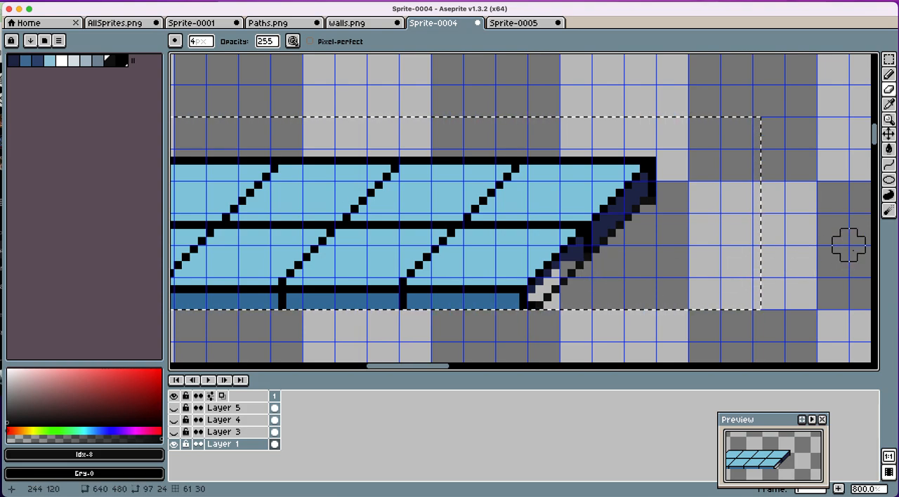
{"action": "scroll", "coordinate": [847, 246], "scroll_direction": "down", "scroll_amount": 5}
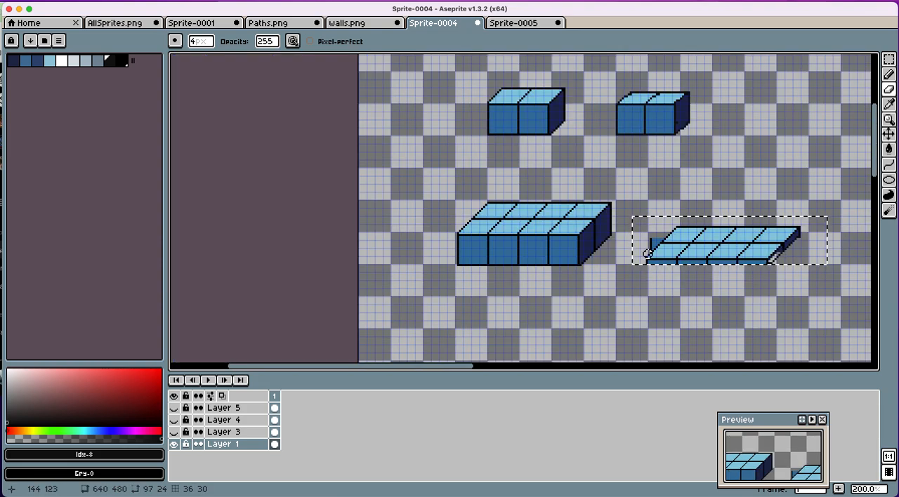
{"action": "left_click_drag", "start_coordinate": [648, 246], "coordinate": [655, 242]}
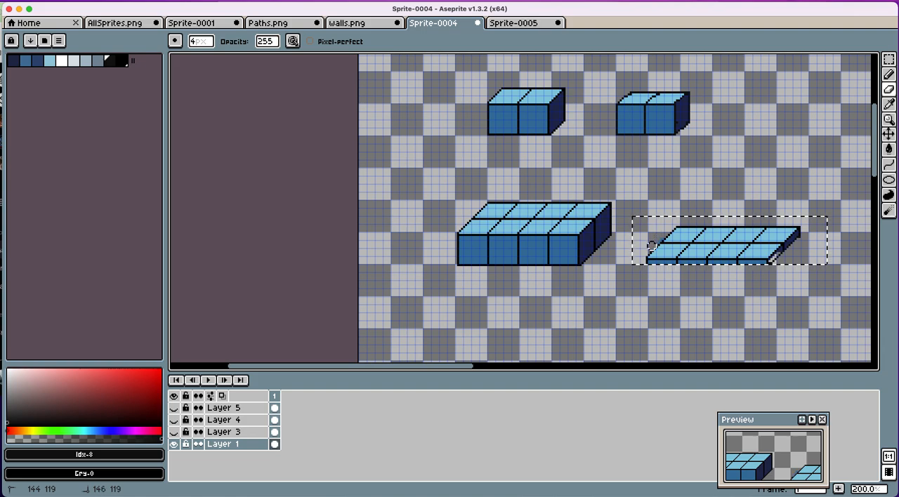
Step: Clear the selection and draw a flat near-black ellipse outline in the empty area above the slab's right end
{"action": "scroll", "coordinate": [618, 213], "scroll_direction": "right", "scroll_amount": 5}
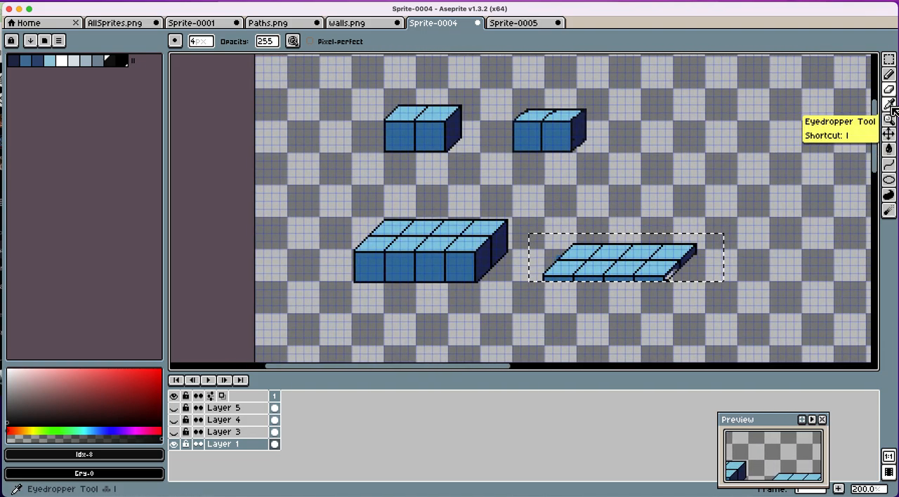
{"action": "left_click", "coordinate": [890, 134]}
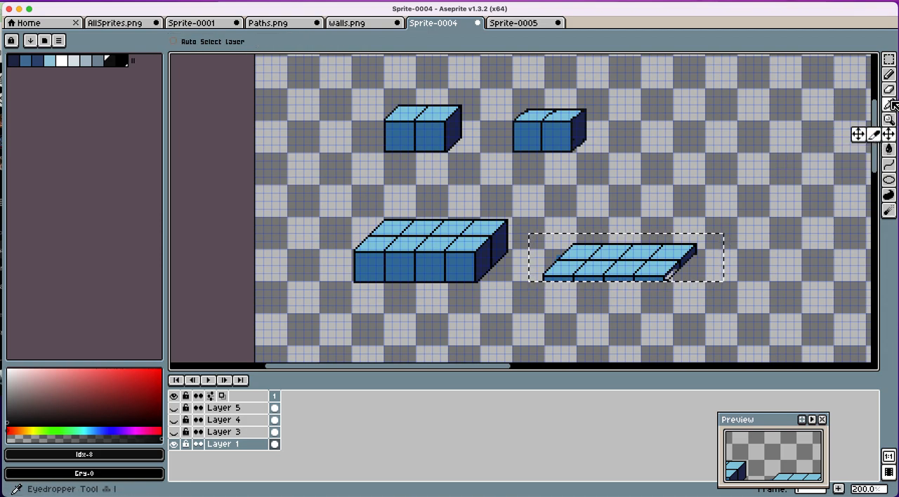
{"action": "left_click", "coordinate": [890, 181]}
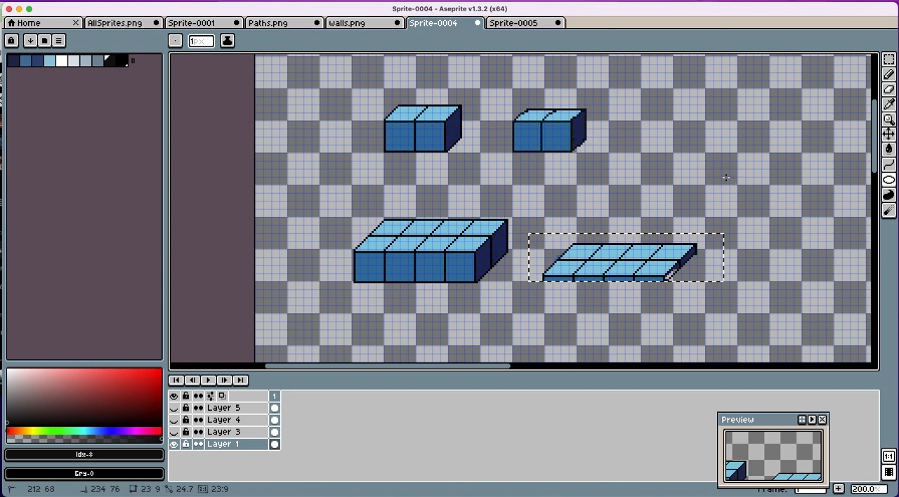
{"action": "key", "text": "m"}
{"action": "left_click", "coordinate": [806, 148]}
{"action": "left_click", "coordinate": [889, 180]}
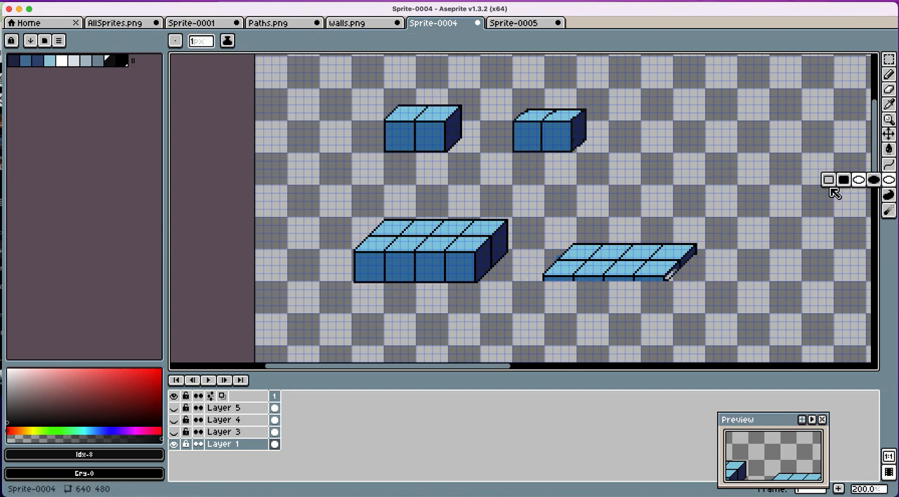
{"action": "left_click_drag", "start_coordinate": [662, 168], "coordinate": [724, 192]}
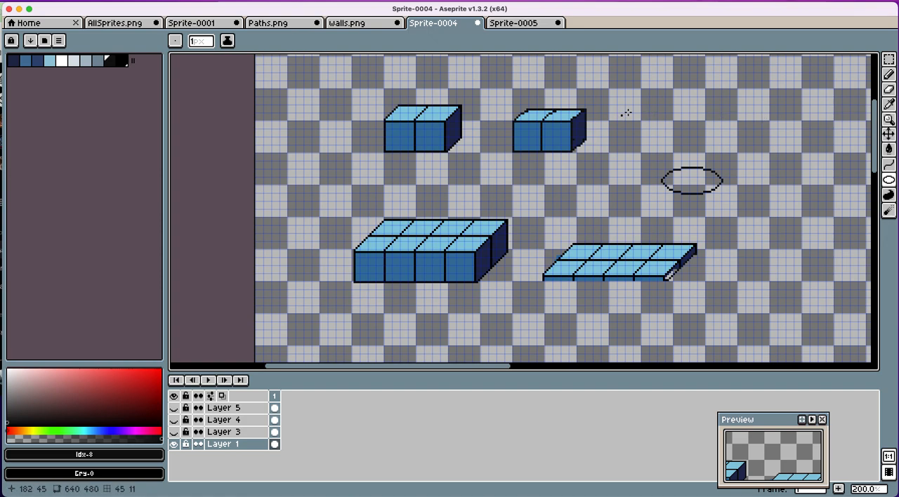
Step: Select the ellipse, place a duplicate straight above it, and narrow the copied selection to 39 pixels wide
{"action": "left_click", "coordinate": [889, 59]}
{"action": "left_click_drag", "start_coordinate": [615, 146], "coordinate": [758, 205]}
{"action": "key", "text": "ctrl+t"}
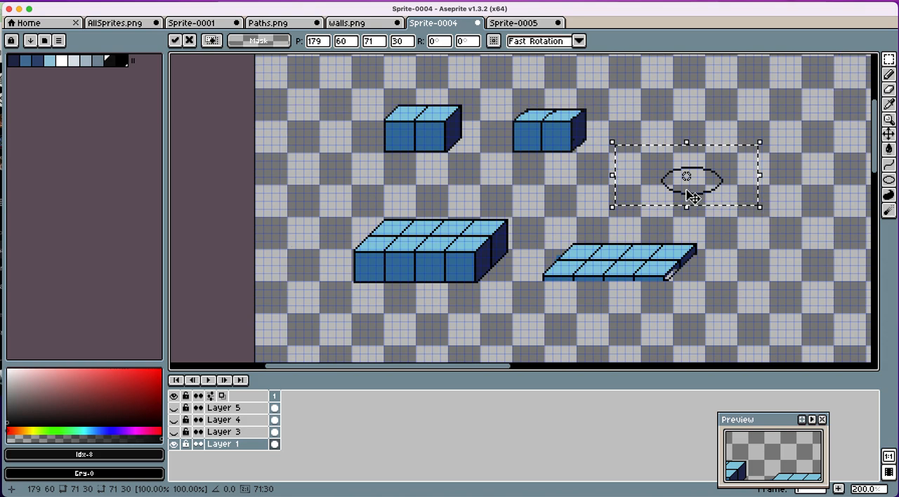
{"action": "left_click_drag", "start_coordinate": [691, 197], "coordinate": [691, 144]}
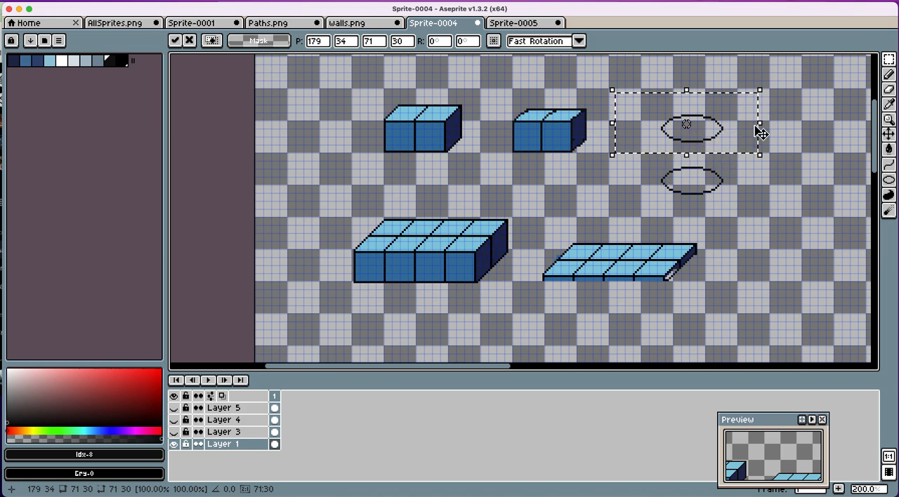
{"action": "mouse_move", "coordinate": [759, 123]}
{"action": "left_mouse_down"}
{"action": "mouse_move", "coordinate": [689, 125]}
{"action": "mouse_move", "coordinate": [712, 133]}
{"action": "left_mouse_up"}
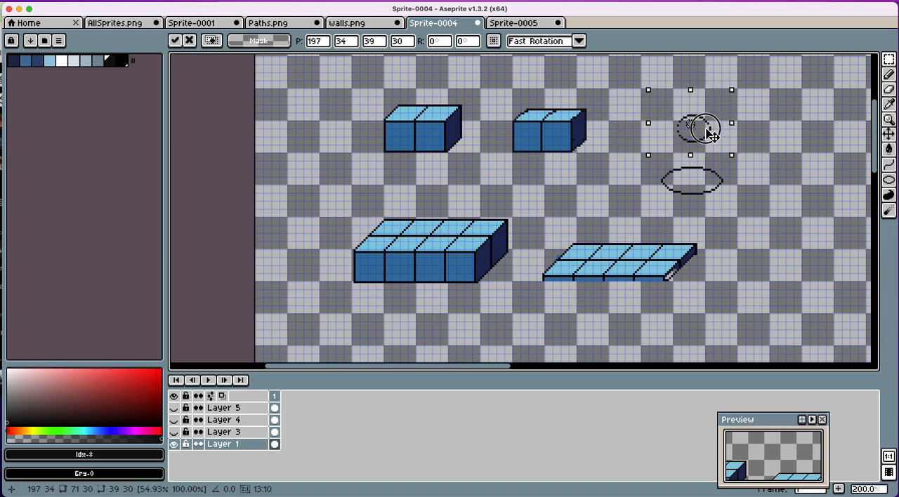
Step: Apply the narrowed ellipse copy, clear the selection and set up a one-pixel pencil in near-black #0e0e0e
{"action": "left_click", "coordinate": [889, 74]}
{"action": "left_click", "coordinate": [888, 61]}
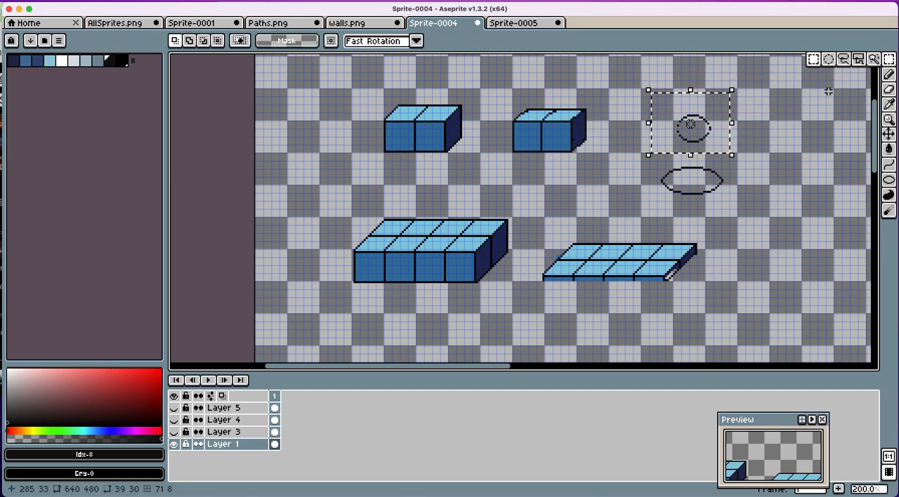
{"action": "left_click", "coordinate": [827, 90]}
{"action": "left_click", "coordinate": [888, 75]}
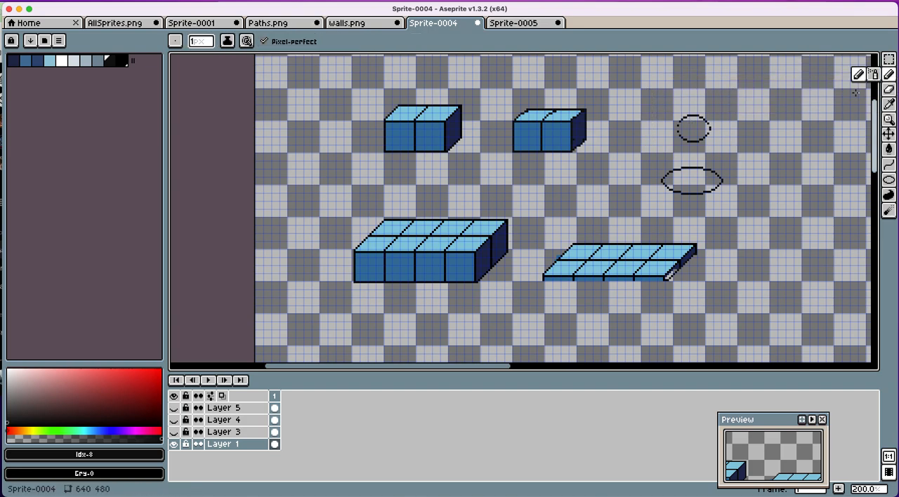
{"action": "left_click", "coordinate": [113, 62]}
{"action": "left_click", "coordinate": [677, 131]}
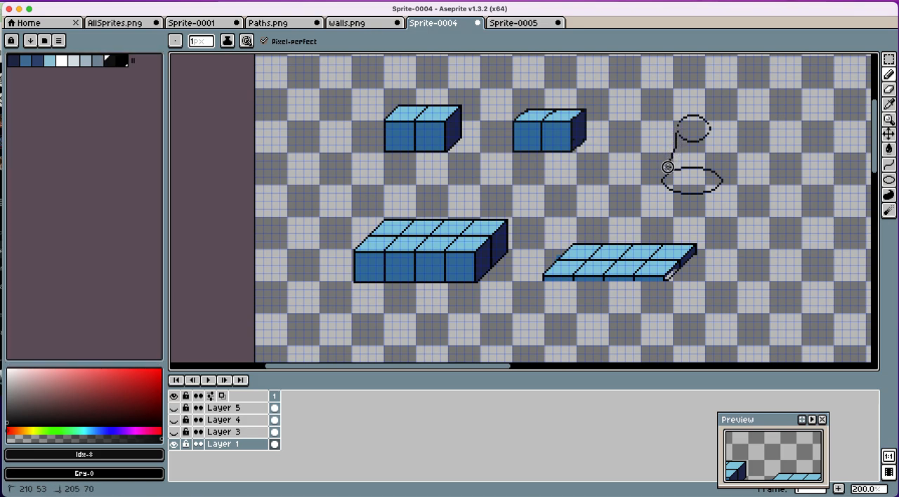
{"action": "left_click_drag", "start_coordinate": [665, 176], "coordinate": [664, 176]}
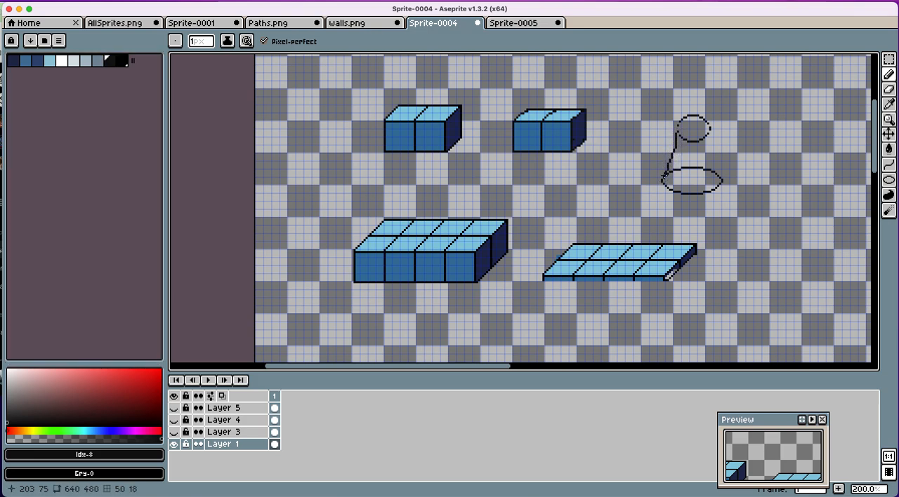
{"action": "key", "text": "super+z"}
{"action": "left_click", "coordinate": [677, 127]}
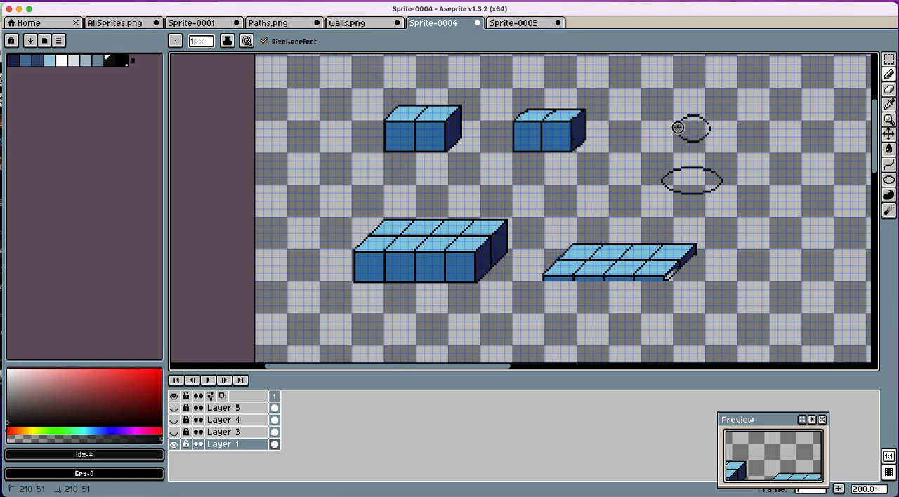
{"action": "left_click_drag", "start_coordinate": [677, 127], "coordinate": [662, 169]}
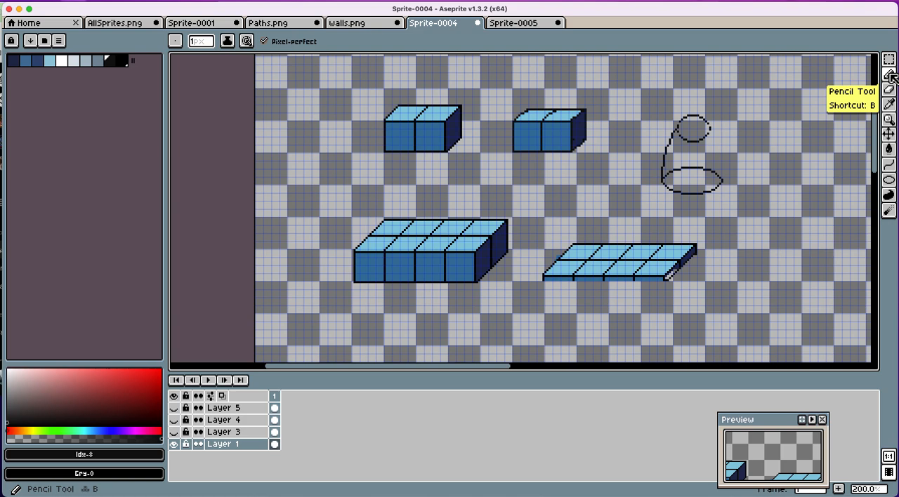
{"action": "key", "text": "ctrl+z"}
Step: Draw near-black slanted sides joining the small ellipse's ends to the wide ellipse's ends, touching up the small ellipse's outline
{"action": "left_click_drag", "start_coordinate": [677, 129], "coordinate": [665, 179]}
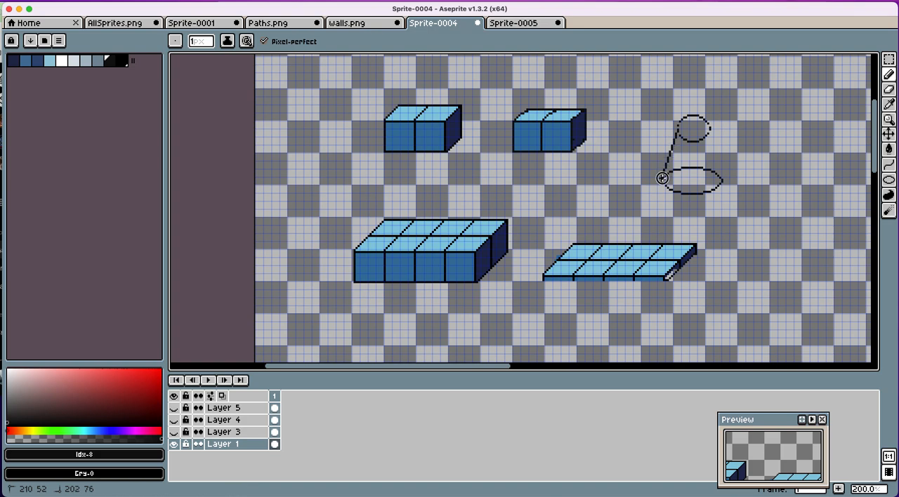
{"action": "left_click_drag", "start_coordinate": [710, 133], "coordinate": [722, 181]}
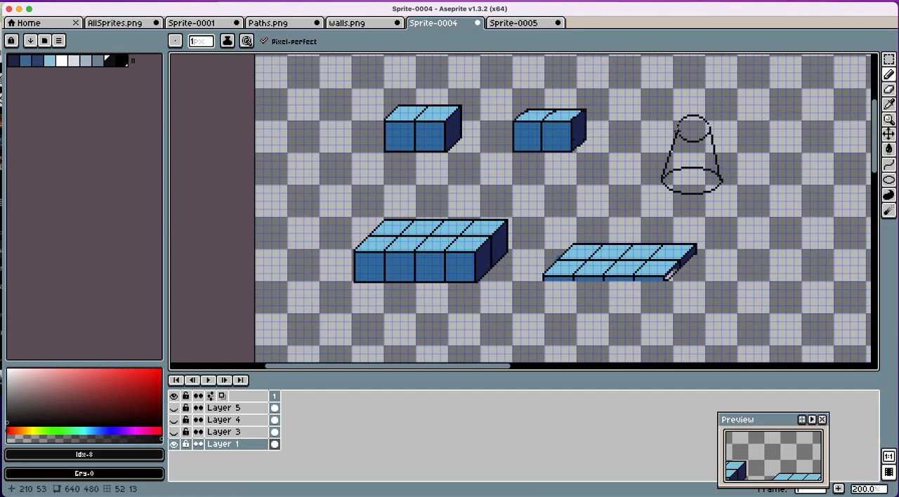
{"action": "left_click_drag", "start_coordinate": [678, 130], "coordinate": [709, 134]}
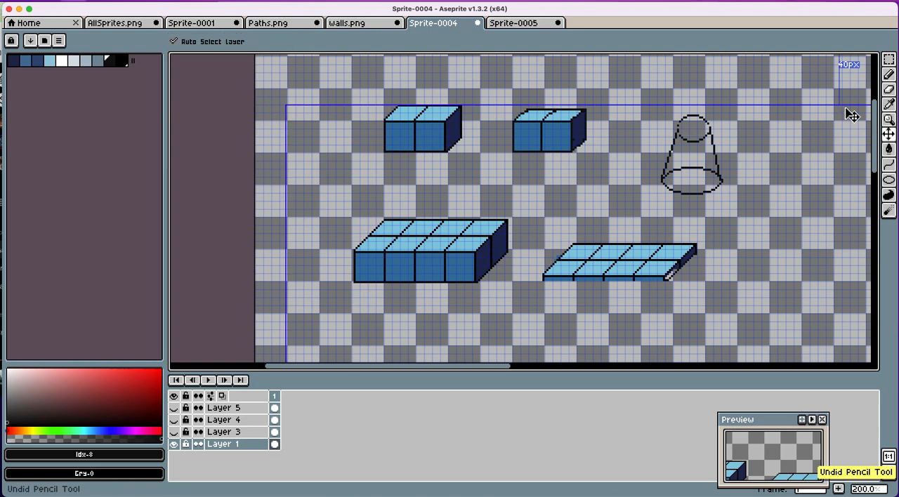
Step: Pick the light blue Idx-3 palette colour and try to fill the small ellipse with it
{"action": "left_click", "coordinate": [889, 104]}
{"action": "left_click", "coordinate": [25, 60]}
{"action": "left_click", "coordinate": [49, 61]}
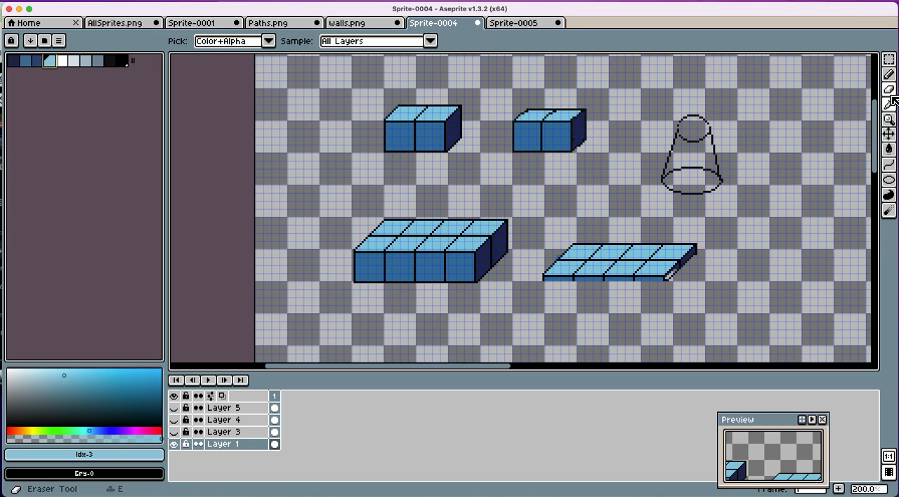
{"action": "left_click", "coordinate": [890, 160]}
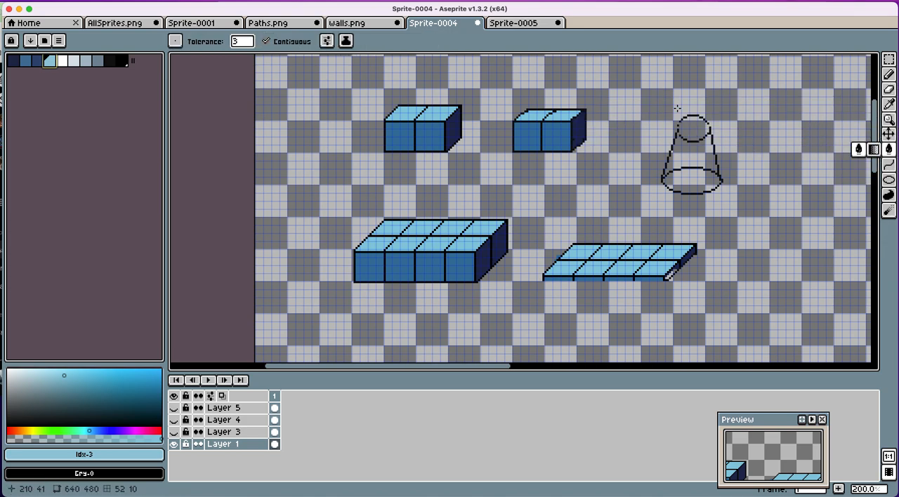
{"action": "left_click", "coordinate": [689, 126]}
{"action": "key", "text": "ctrl+z"}
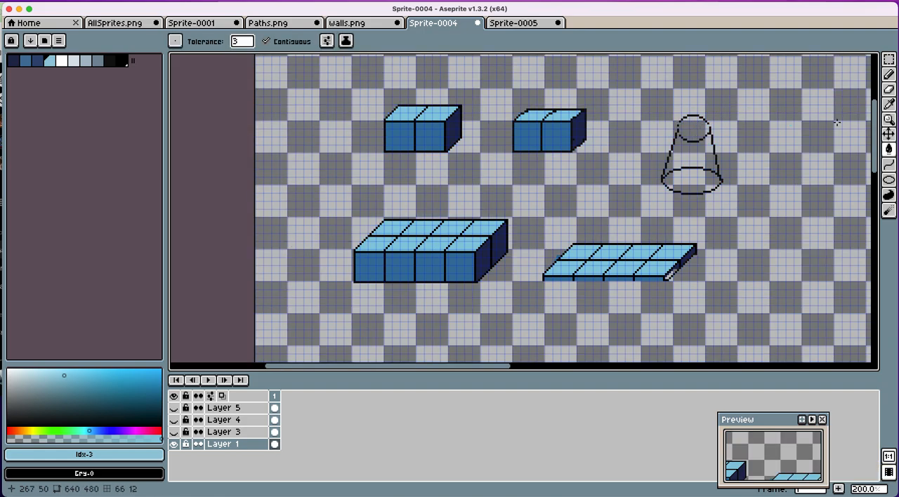
Step: Close the side gaps in the small ellipse's outline and fill it with light blue
{"action": "left_click", "coordinate": [888, 75]}
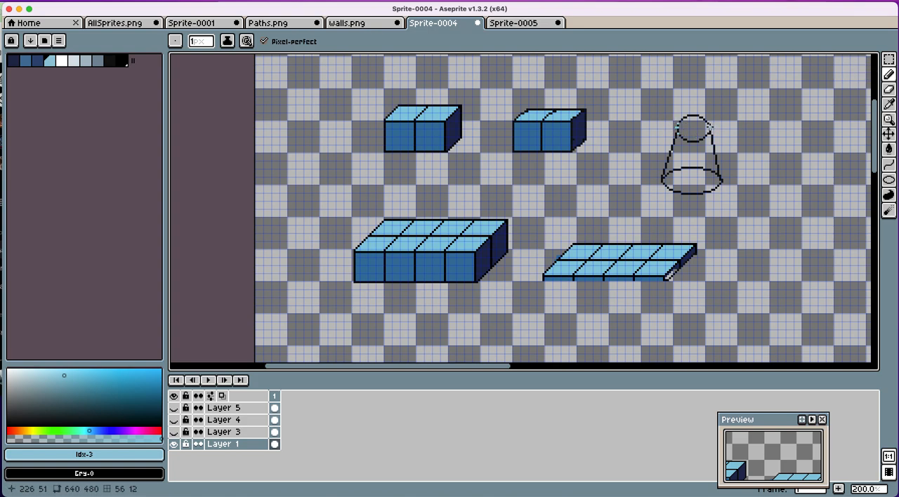
{"action": "key", "text": "g"}
{"action": "key", "text": "shift+g"}
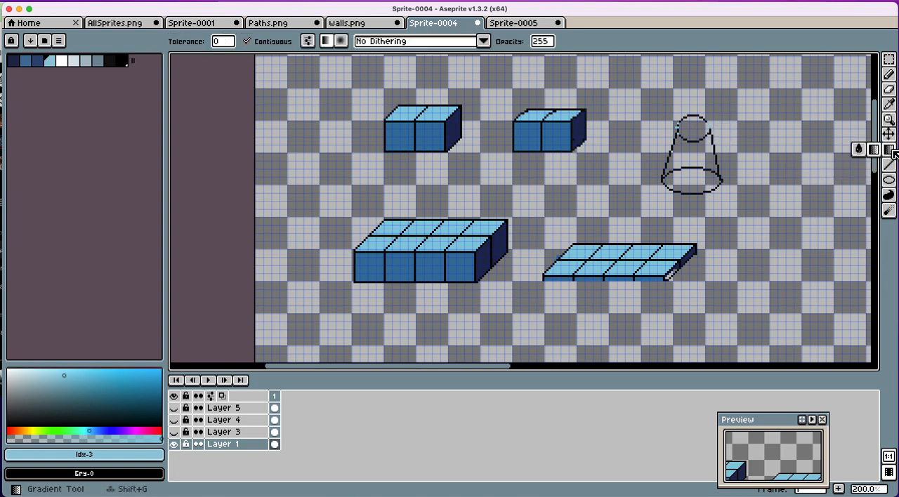
{"action": "left_click", "coordinate": [859, 149]}
{"action": "left_click", "coordinate": [687, 129]}
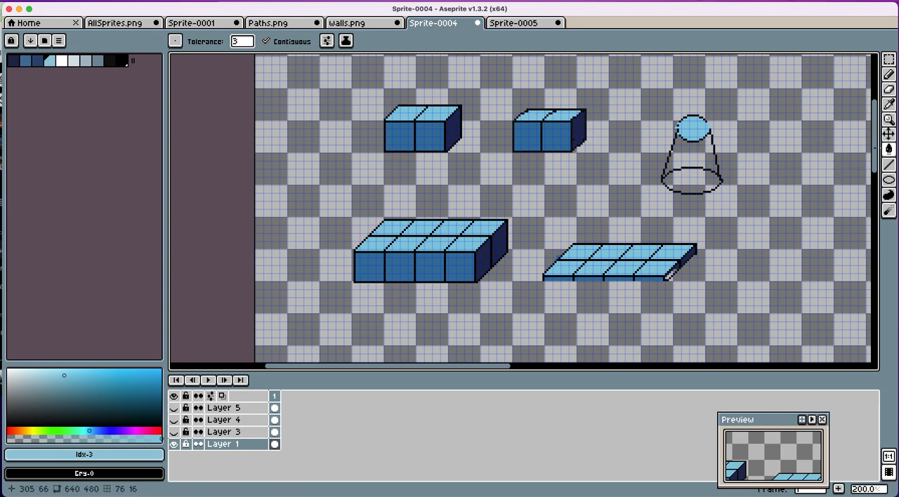
Step: Erase the back arc of the wide base ellipse, leaving only its front edge
{"action": "left_click", "coordinate": [890, 91]}
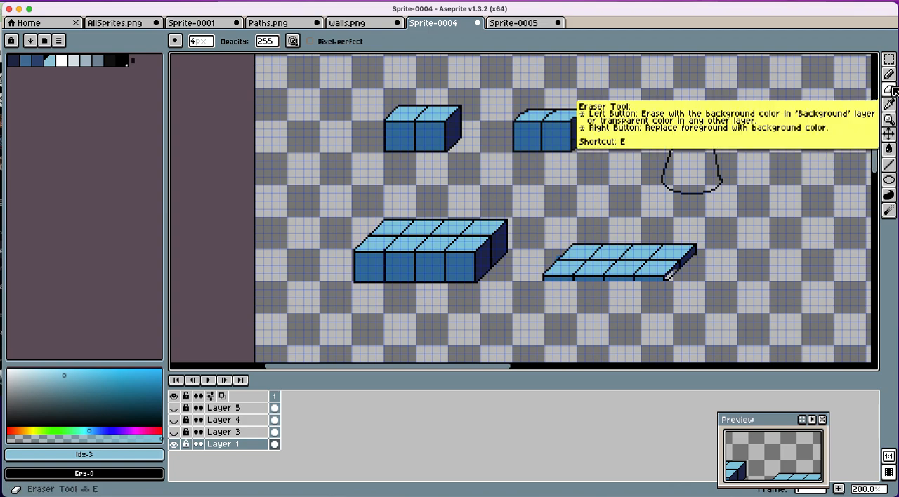
{"action": "left_click", "coordinate": [889, 104]}
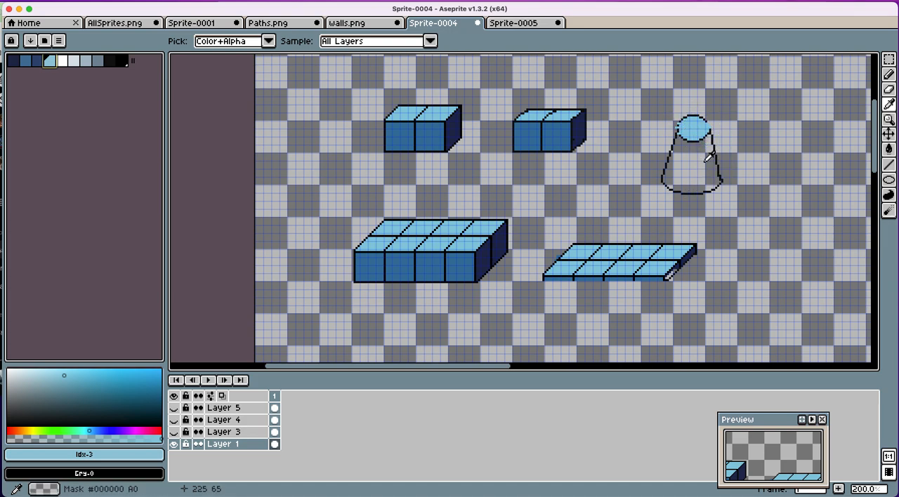
Step: Examine the stepped cube building on its platform in the lower part of Layer 1
{"action": "scroll", "coordinate": [608, 241], "scroll_direction": "down", "scroll_amount": 2}
{"action": "scroll", "coordinate": [609, 243], "scroll_direction": "down", "scroll_amount": 4}
{"action": "scroll", "coordinate": [611, 243], "scroll_direction": "up", "scroll_amount": 3}
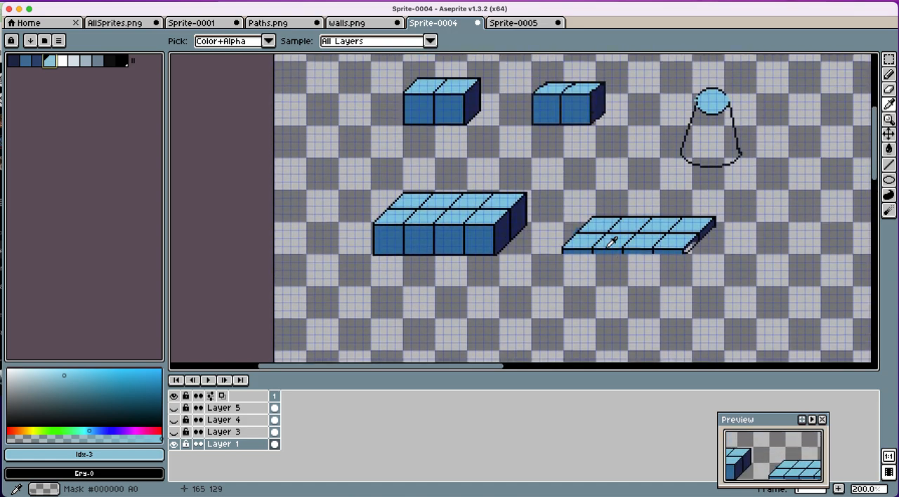
{"action": "scroll", "coordinate": [609, 243], "scroll_direction": "down", "scroll_amount": 5}
{"action": "scroll", "coordinate": [608, 244], "scroll_direction": "up", "scroll_amount": 4}
{"action": "left_click", "coordinate": [173, 444]}
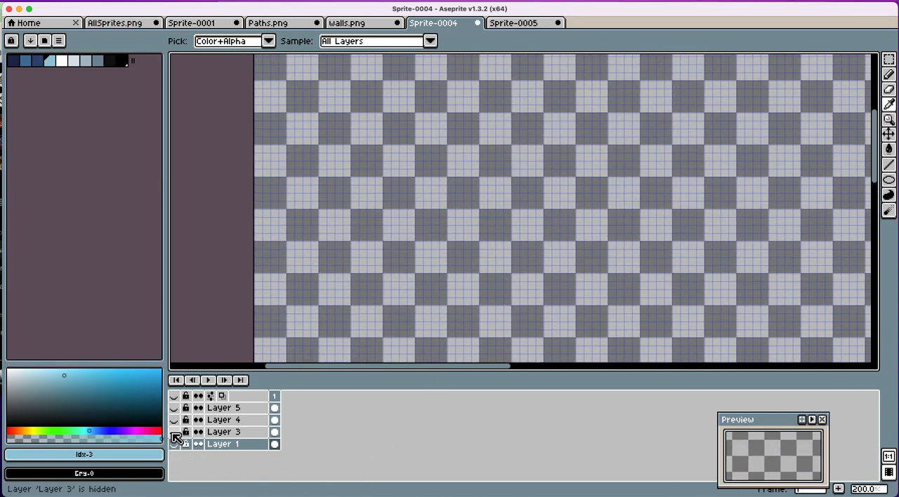
{"action": "left_click", "coordinate": [174, 431]}
{"action": "left_click", "coordinate": [174, 431]}
{"action": "left_click", "coordinate": [173, 444]}
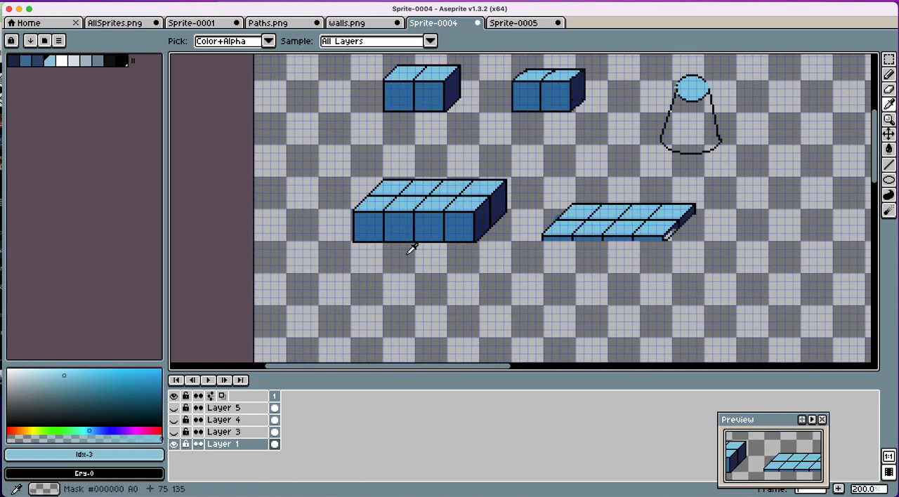
{"action": "scroll", "coordinate": [415, 242], "scroll_direction": "down", "scroll_amount": 5}
{"action": "scroll", "coordinate": [414, 241], "scroll_direction": "down", "scroll_amount": 5}
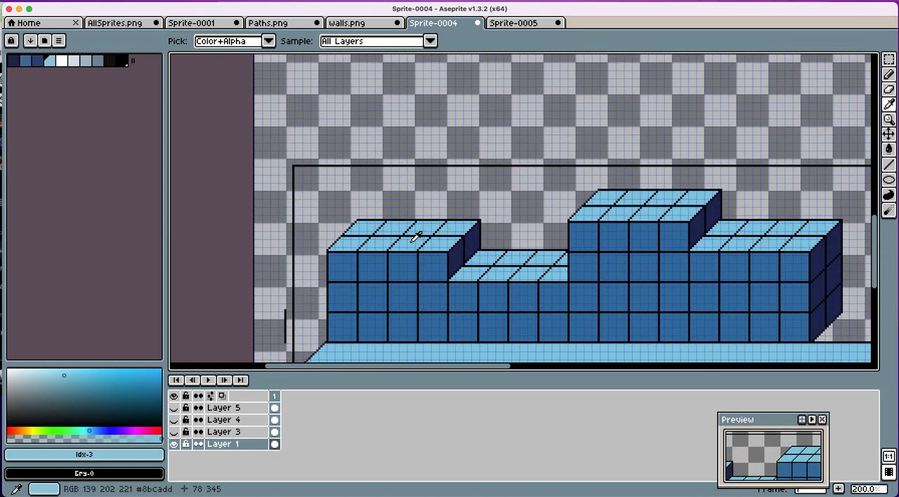
{"action": "scroll", "coordinate": [414, 241], "scroll_direction": "right", "scroll_amount": 1}
{"action": "scroll", "coordinate": [414, 241], "scroll_direction": "down", "scroll_amount": 1}
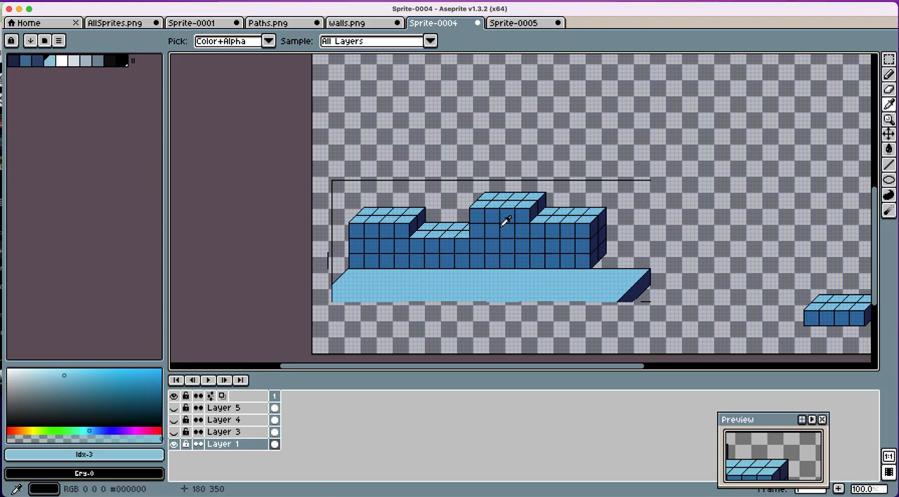
{"action": "scroll", "coordinate": [561, 260], "scroll_direction": "right", "scroll_amount": 1}
{"action": "scroll", "coordinate": [521, 290], "scroll_direction": "left", "scroll_amount": 2}
Step: Hide Layer 1, show Layer 3 and examine its buildings, stairs, ramps and cube shapes
{"action": "left_click", "coordinate": [174, 444]}
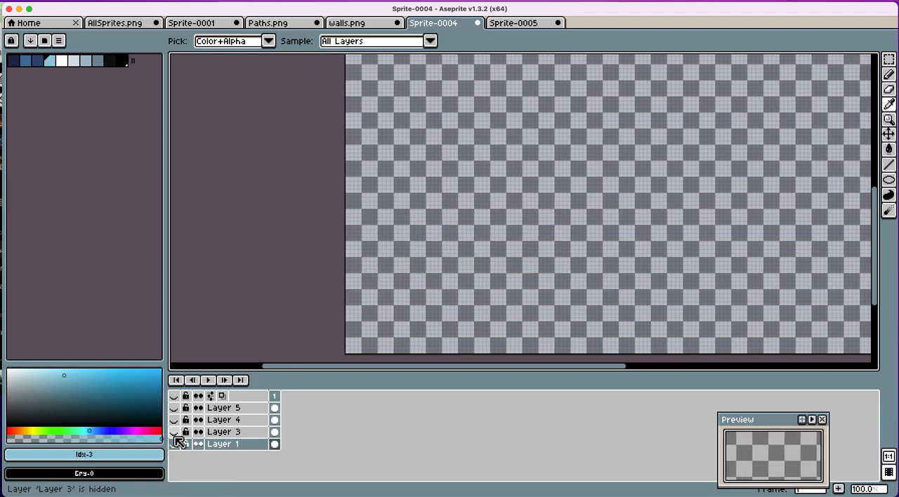
{"action": "left_click", "coordinate": [174, 432]}
{"action": "scroll", "coordinate": [435, 319], "scroll_direction": "up", "scroll_amount": 1}
{"action": "scroll", "coordinate": [430, 324], "scroll_direction": "up", "scroll_amount": 1}
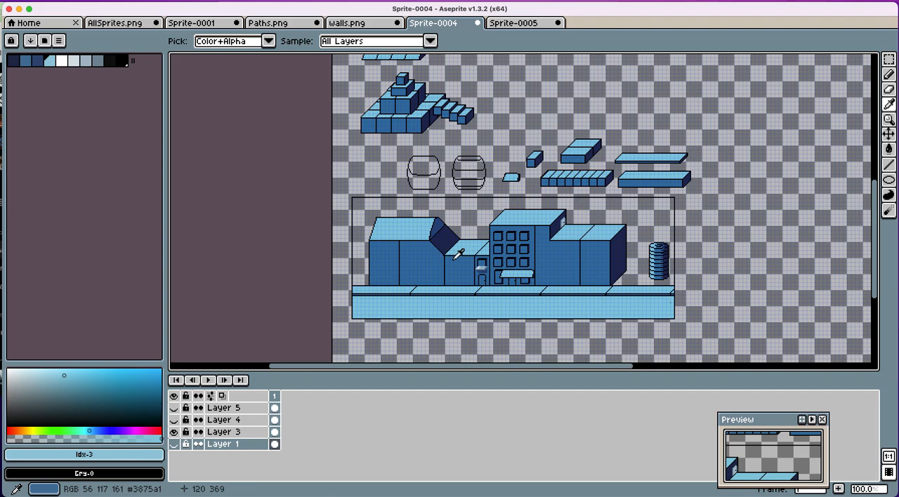
{"action": "scroll", "coordinate": [458, 255], "scroll_direction": "up", "scroll_amount": 10}
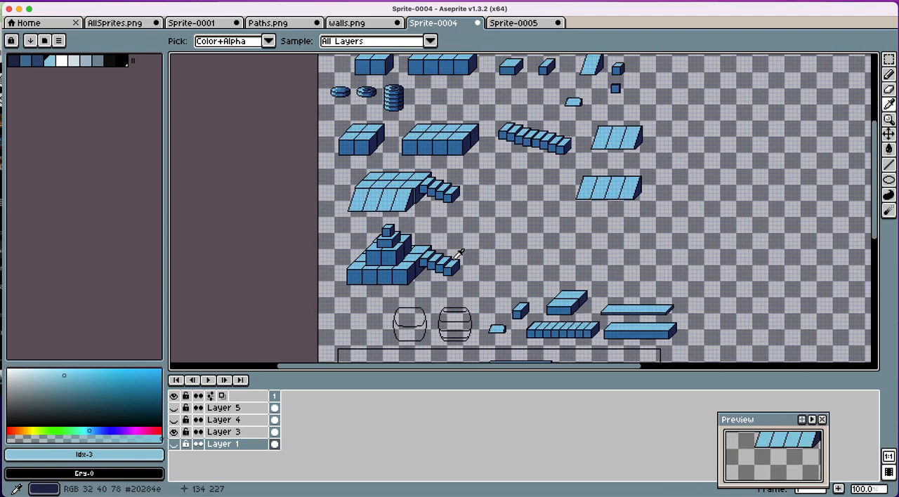
{"action": "scroll", "coordinate": [458, 254], "scroll_direction": "down", "scroll_amount": 3}
{"action": "scroll", "coordinate": [458, 254], "scroll_direction": "right", "scroll_amount": 3}
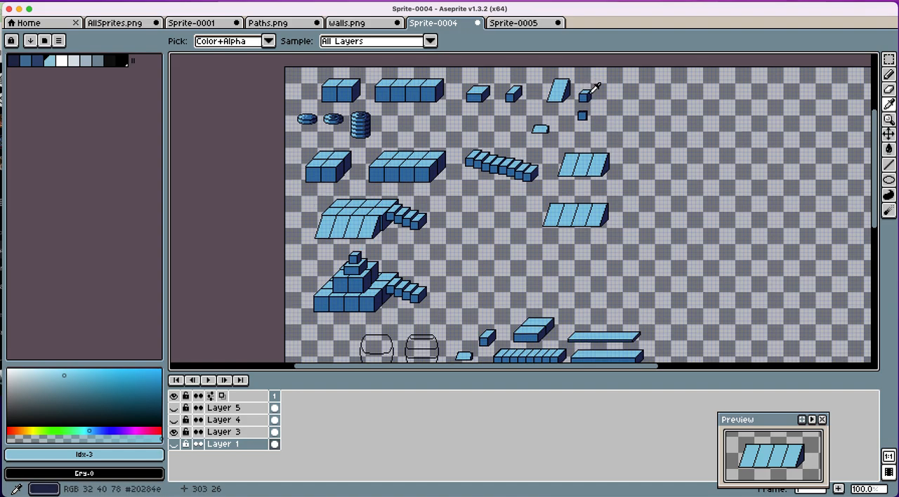
{"action": "scroll", "coordinate": [587, 95], "scroll_direction": "down", "scroll_amount": 1}
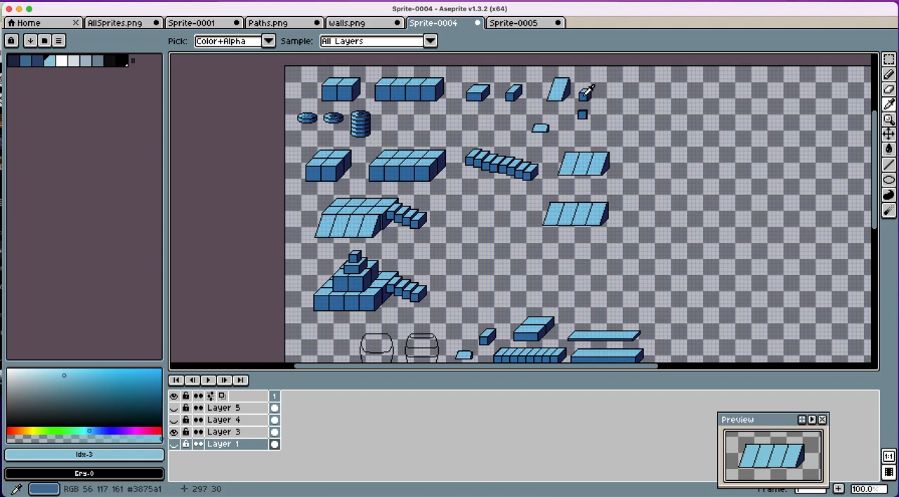
{"action": "scroll", "coordinate": [591, 92], "scroll_direction": "down", "scroll_amount": 1}
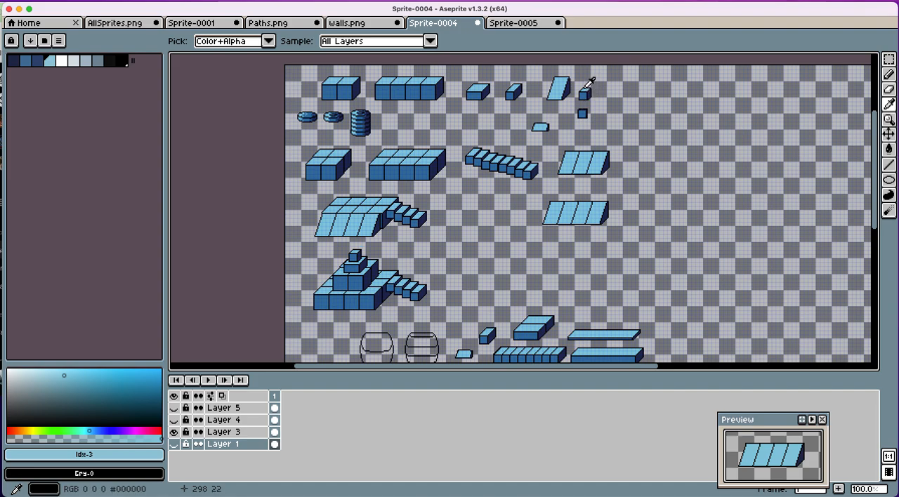
{"action": "scroll", "coordinate": [593, 82], "scroll_direction": "up", "scroll_amount": 1}
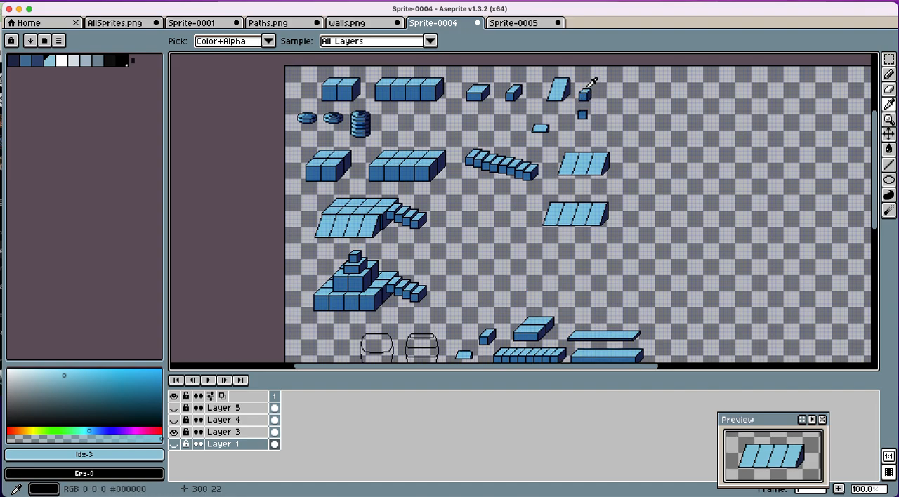
{"action": "scroll", "coordinate": [588, 94], "scroll_direction": "down", "scroll_amount": 1}
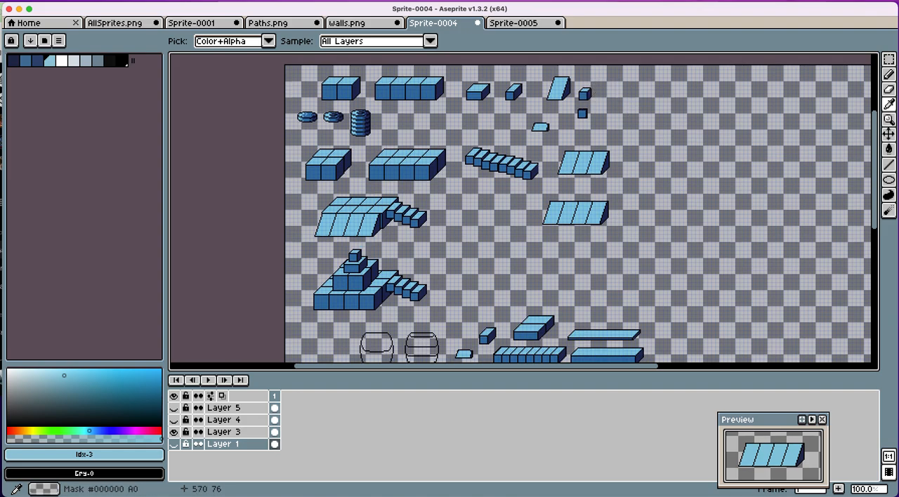
Step: Try to copy the small cube beside the tall ramp and paste it into the empty area next to it while Layer 1 is active
{"action": "key", "text": "5"}
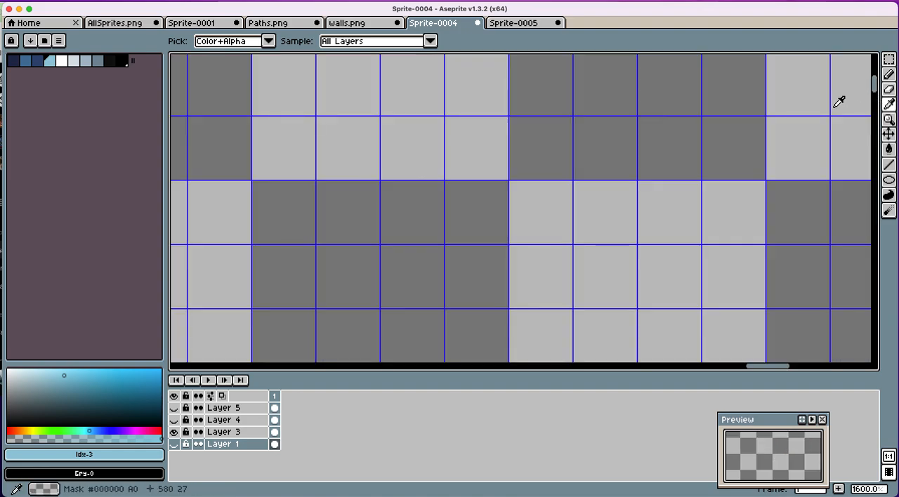
{"action": "key", "text": "4"}
{"action": "key", "text": "3"}
{"action": "scroll", "coordinate": [625, 131], "scroll_direction": "down", "scroll_amount": 3}
{"action": "scroll", "coordinate": [587, 135], "scroll_direction": "left", "scroll_amount": 3}
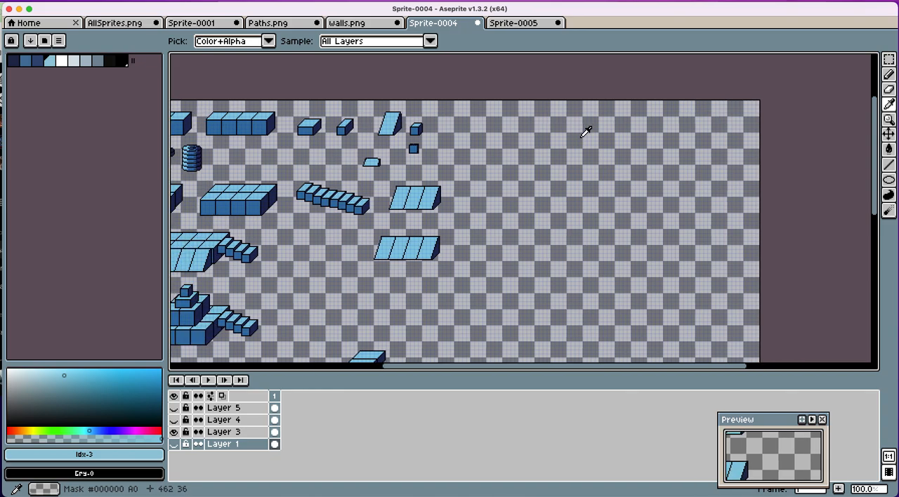
{"action": "scroll", "coordinate": [588, 137], "scroll_direction": "up", "scroll_amount": 3}
{"action": "scroll", "coordinate": [592, 133], "scroll_direction": "left", "scroll_amount": 3}
{"action": "scroll", "coordinate": [592, 133], "scroll_direction": "up", "scroll_amount": 1}
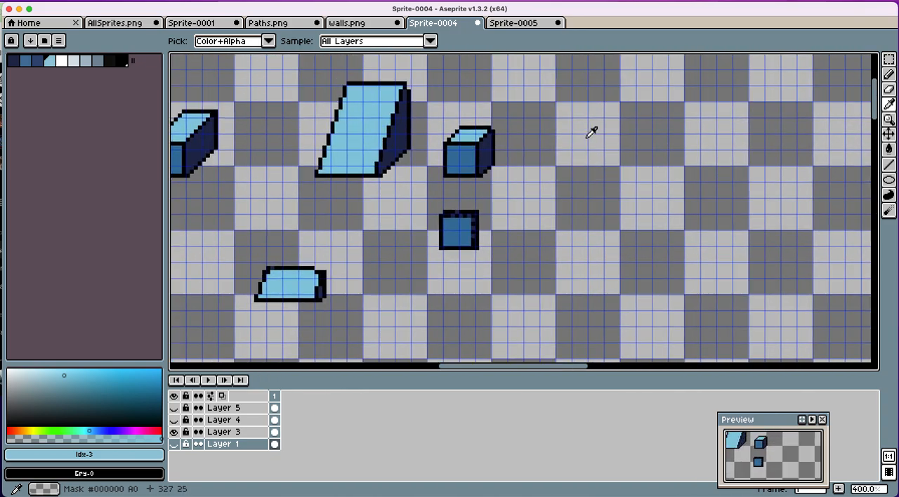
{"action": "left_click", "coordinate": [888, 60]}
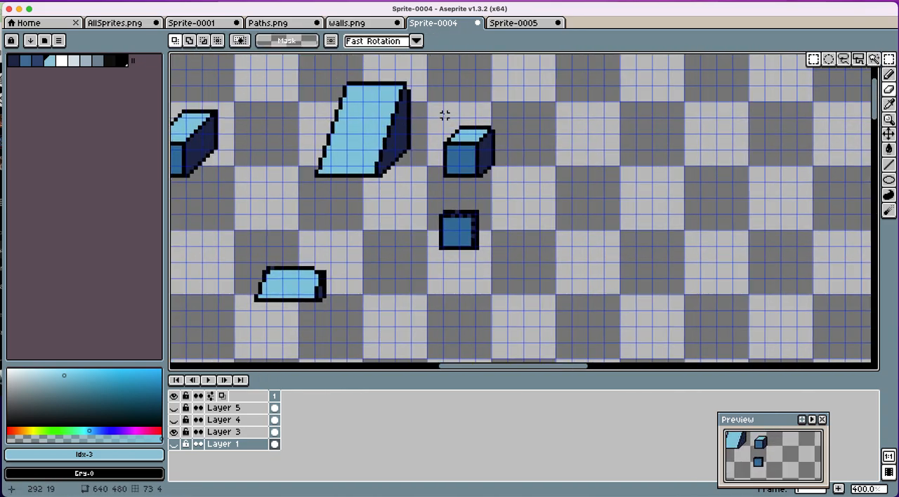
{"action": "left_click_drag", "start_coordinate": [437, 112], "coordinate": [524, 196]}
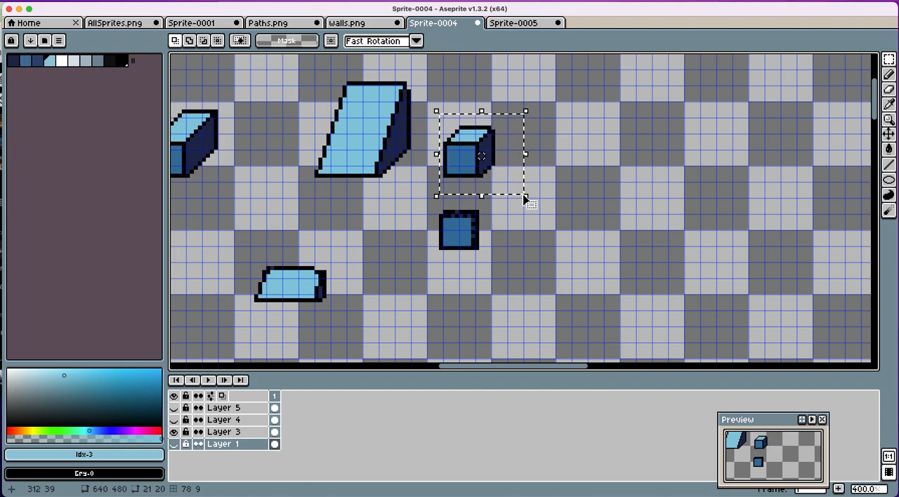
{"action": "key", "text": "super+c"}
{"action": "key", "text": "super+v"}
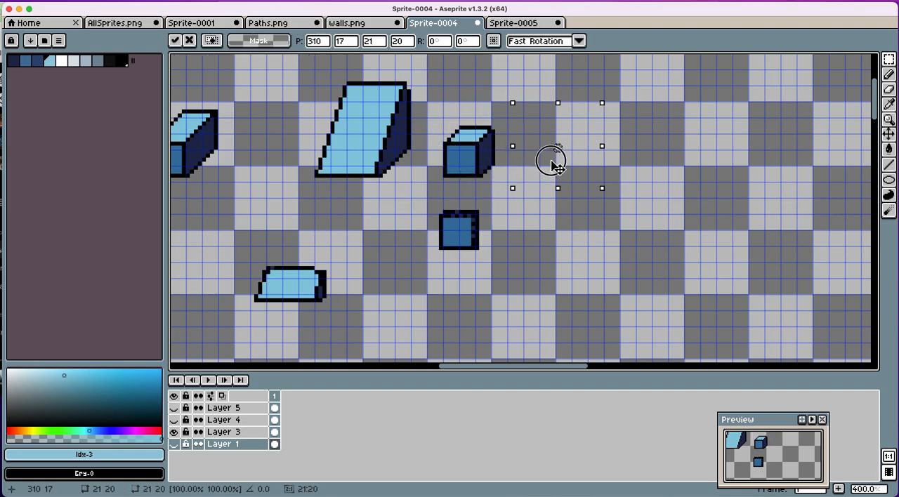
Step: On Layer 3, duplicate the small cube into the empty space beside it, placing the selected area at position 320, 16
{"action": "left_click", "coordinate": [234, 432]}
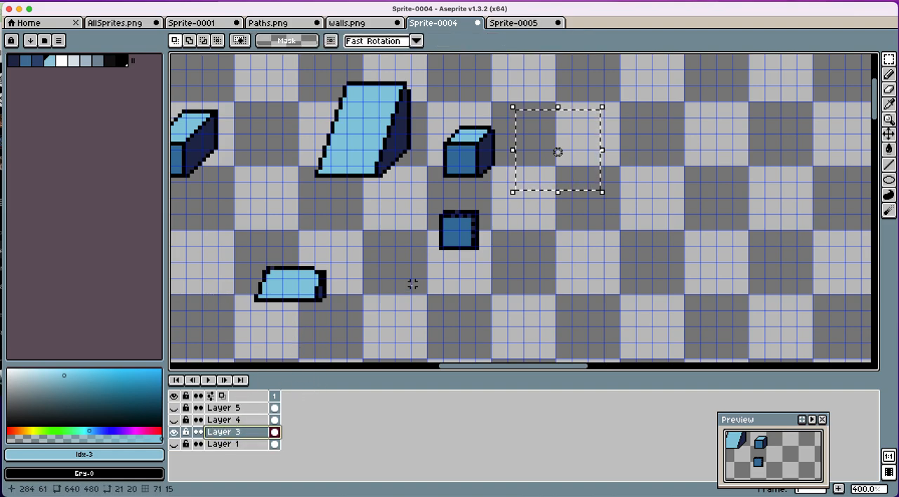
{"action": "left_click_drag", "start_coordinate": [431, 103], "coordinate": [512, 192]}
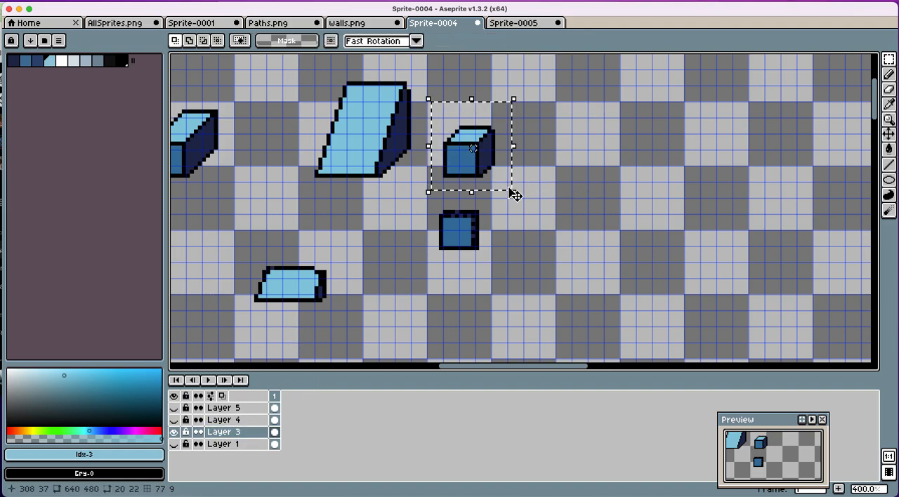
{"action": "left_click", "coordinate": [470, 164]}
{"action": "left_click_drag", "start_coordinate": [469, 163], "coordinate": [594, 163]}
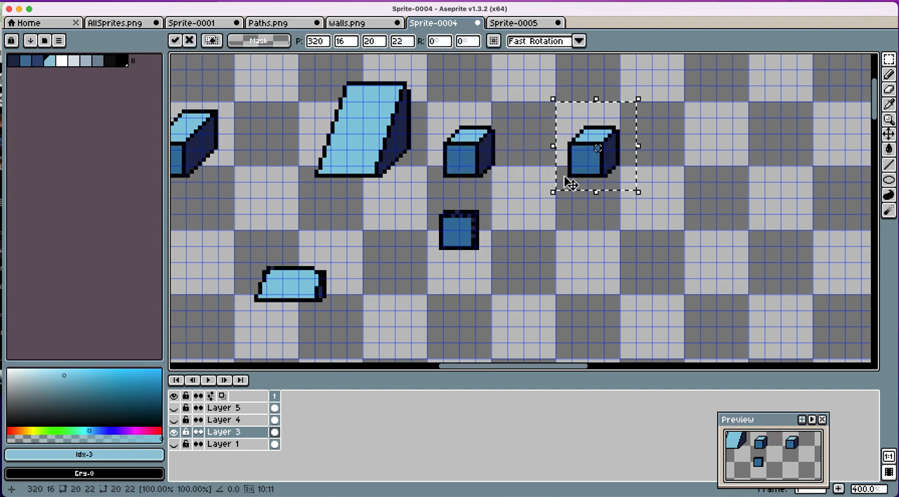
Step: Erase the duplicated cube's front-left outline and inner edges with a 1 px eraser, keeping its base, back and outer side outline
{"action": "left_click", "coordinate": [888, 89]}
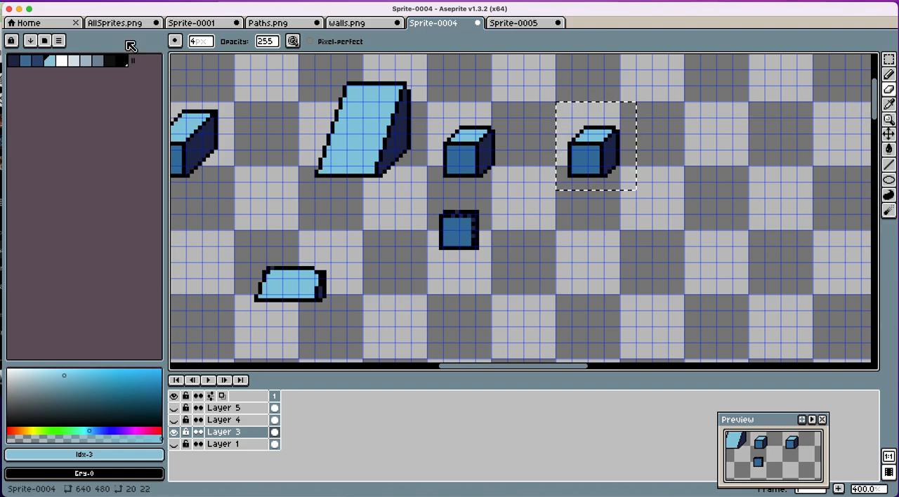
{"action": "left_click", "coordinate": [198, 43]}
{"action": "type", "text": "1"}
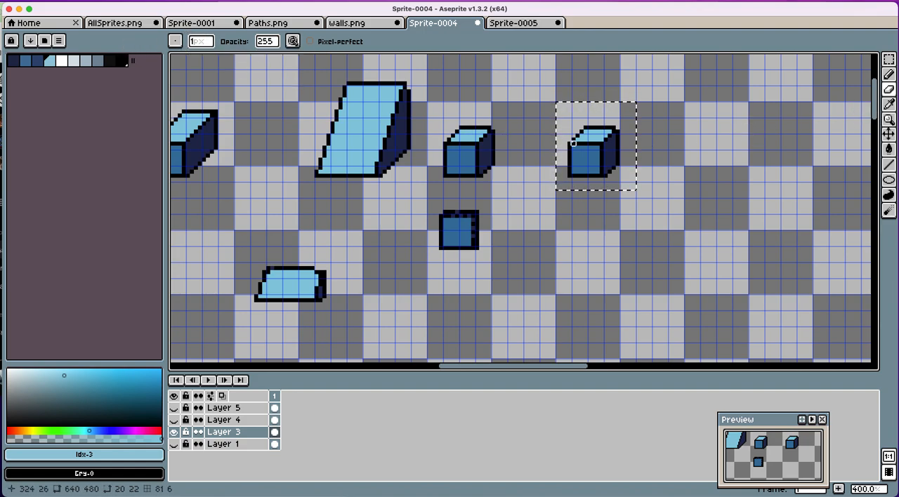
{"action": "mouse_move", "coordinate": [569, 143]}
{"action": "left_mouse_down"}
{"action": "mouse_move", "coordinate": [597, 144]}
{"action": "mouse_move", "coordinate": [589, 131]}
{"action": "mouse_move", "coordinate": [569, 155]}
{"action": "left_mouse_up"}
{"action": "left_click", "coordinate": [569, 168]}
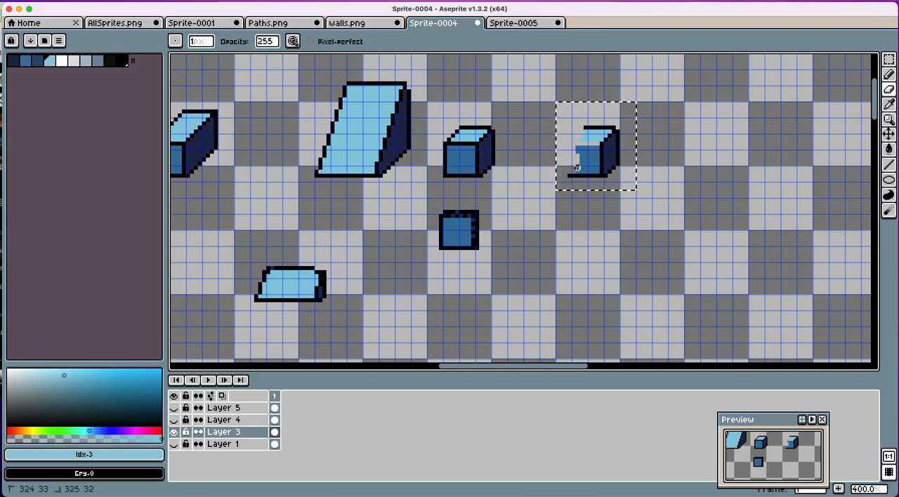
{"action": "left_click_drag", "start_coordinate": [576, 167], "coordinate": [578, 147]}
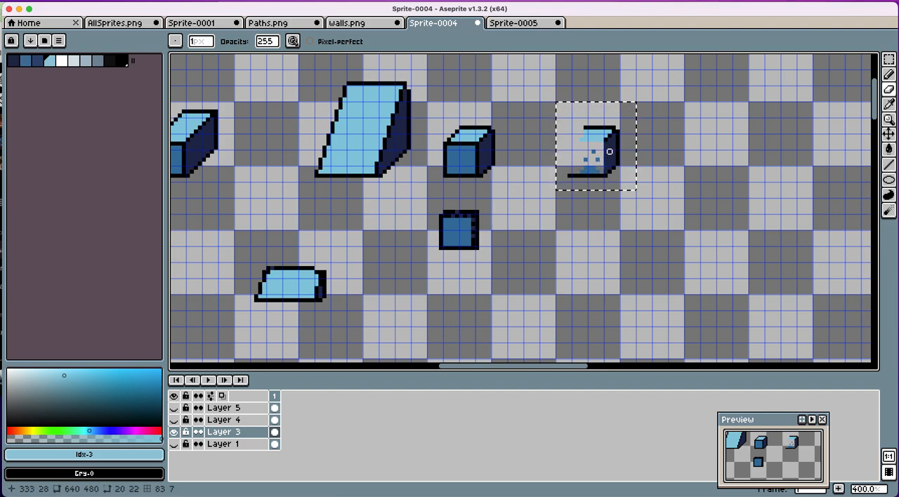
{"action": "left_click", "coordinate": [605, 140]}
{"action": "mouse_move", "coordinate": [609, 136]}
{"action": "left_mouse_down"}
{"action": "mouse_move", "coordinate": [601, 167]}
{"action": "mouse_move", "coordinate": [594, 147]}
{"action": "left_mouse_up"}
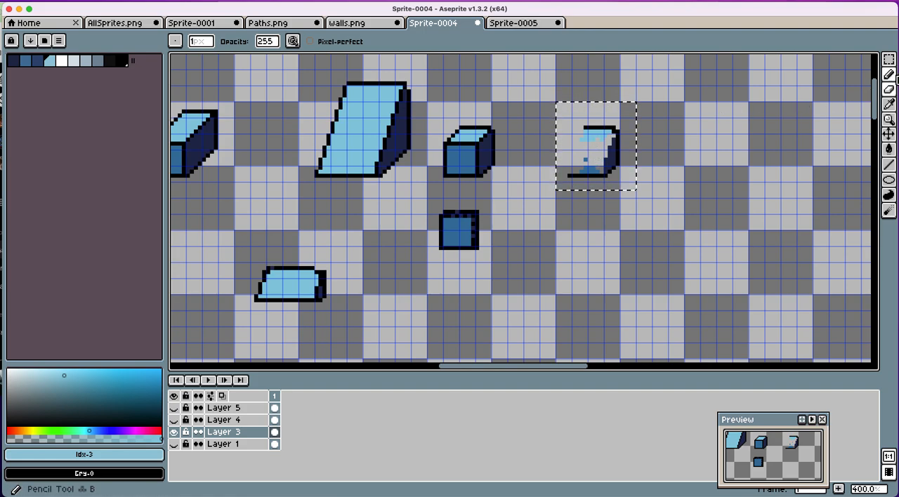
Step: Draw a black sloped edge from the copy's back top corner to its front base and fill the ramp face with light blue
{"action": "left_click", "coordinate": [107, 64]}
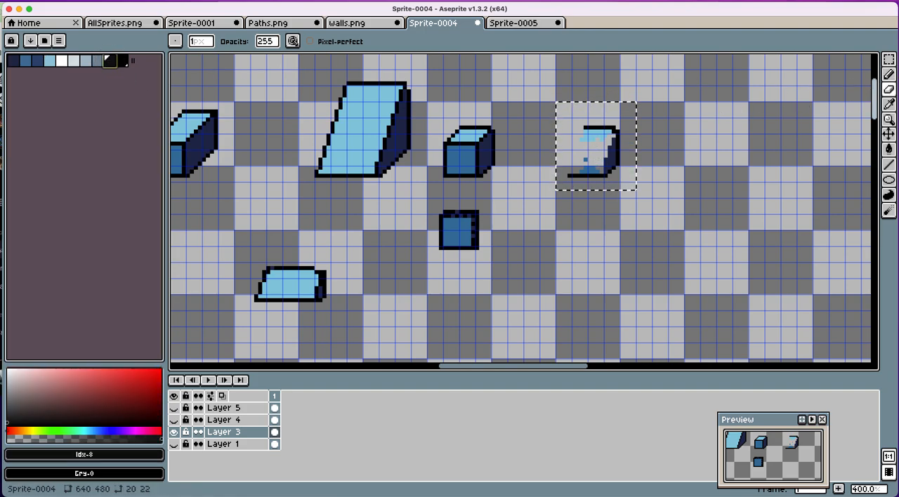
{"action": "left_click", "coordinate": [889, 73]}
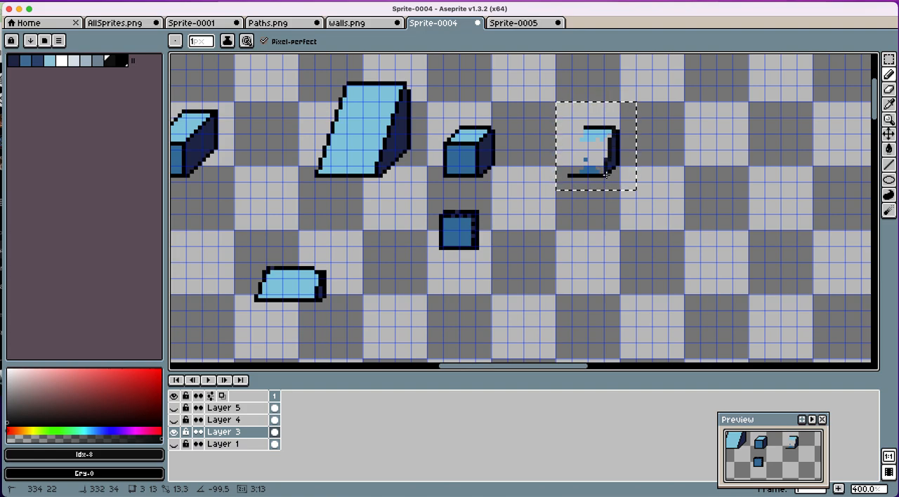
{"action": "left_click", "coordinate": [584, 129]}
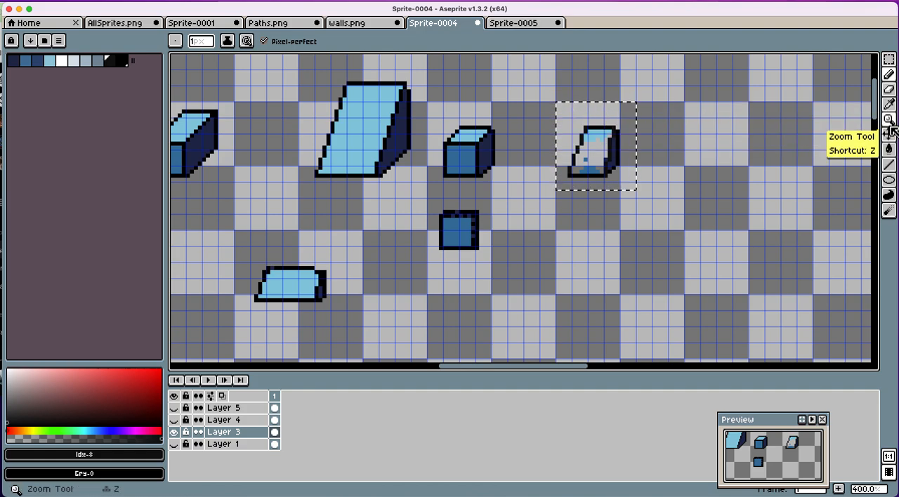
{"action": "left_click", "coordinate": [889, 149]}
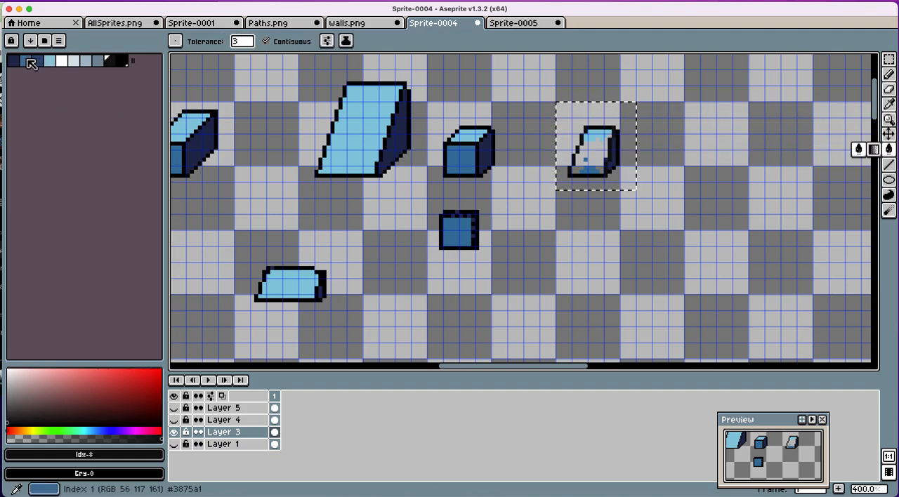
{"action": "left_click", "coordinate": [49, 60]}
{"action": "left_click", "coordinate": [595, 150]}
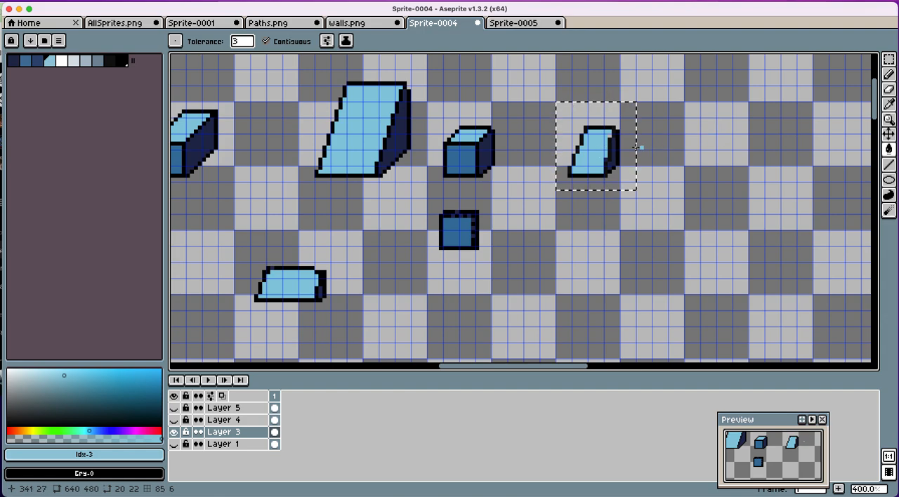
Step: Duplicate the small ramp block sideways into a connected row of four ramps
{"action": "left_click_drag", "start_coordinate": [596, 147], "coordinate": [685, 167]}
{"action": "key", "text": "Return"}
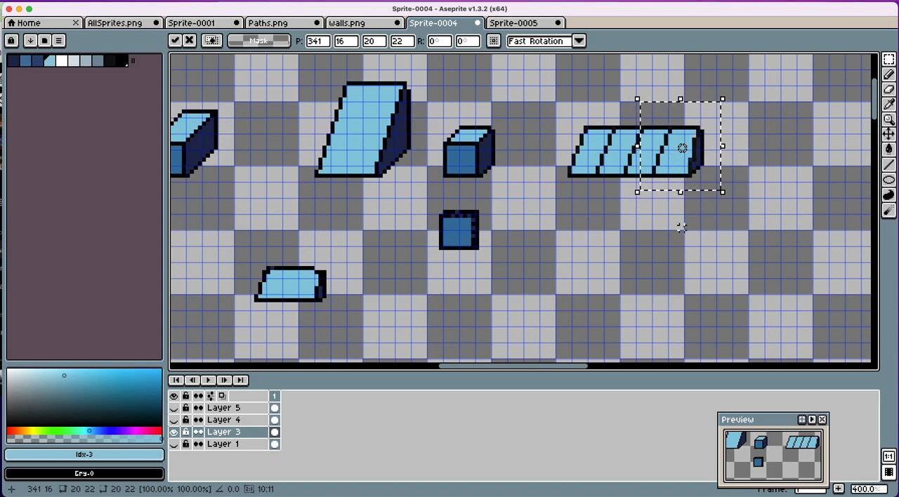
Step: Show Layer 4, hide Layer 3 and examine the shading and rooftop details on the framed building scene
{"action": "scroll", "coordinate": [682, 225], "scroll_direction": "down", "scroll_amount": 3}
{"action": "scroll", "coordinate": [667, 228], "scroll_direction": "down", "scroll_amount": 5}
{"action": "scroll", "coordinate": [651, 229], "scroll_direction": "down", "scroll_amount": 4}
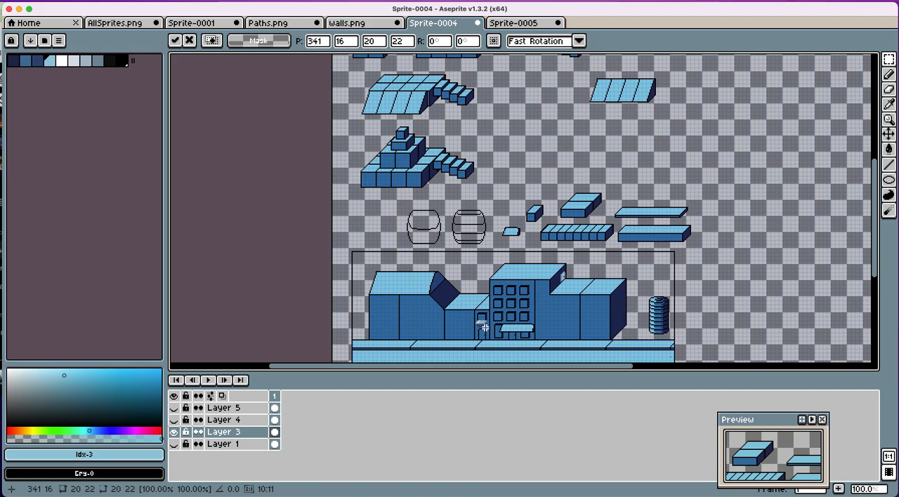
{"action": "scroll", "coordinate": [487, 327], "scroll_direction": "down", "scroll_amount": 2}
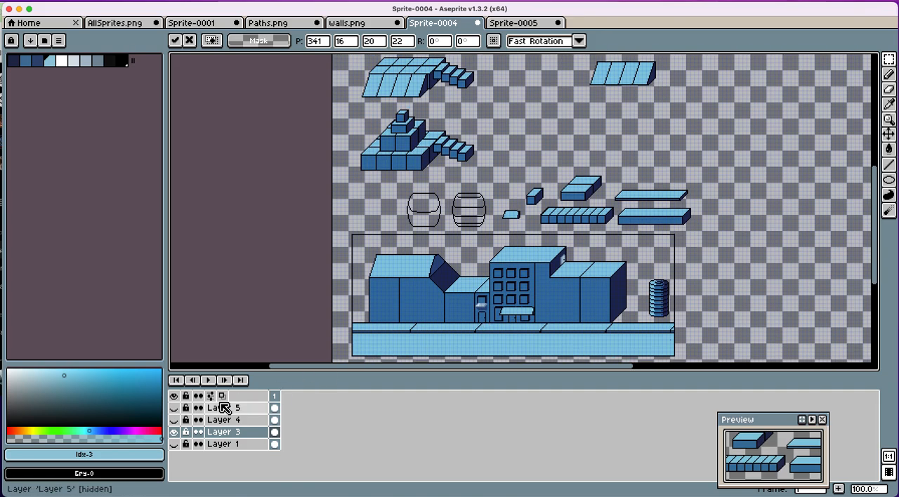
{"action": "left_click", "coordinate": [174, 419]}
{"action": "left_click", "coordinate": [173, 431]}
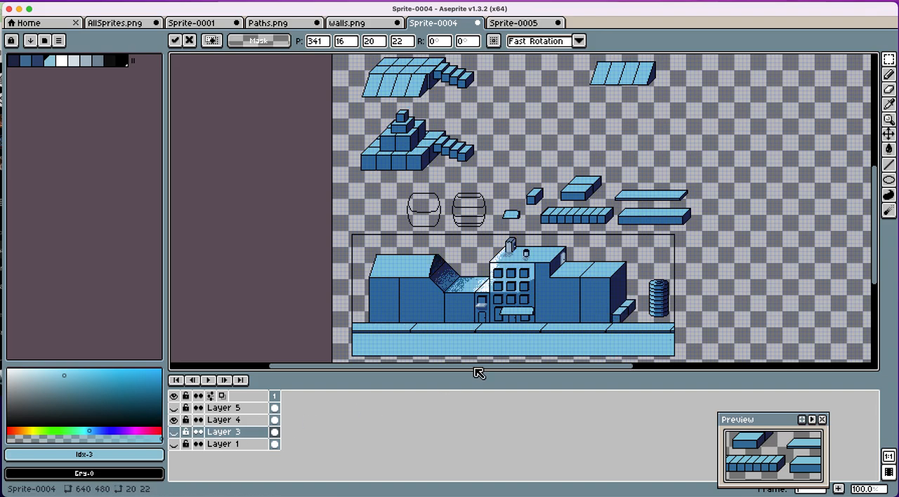
{"action": "scroll", "coordinate": [458, 304], "scroll_direction": "up", "scroll_amount": 6}
{"action": "scroll", "coordinate": [457, 304], "scroll_direction": "down", "scroll_amount": 10}
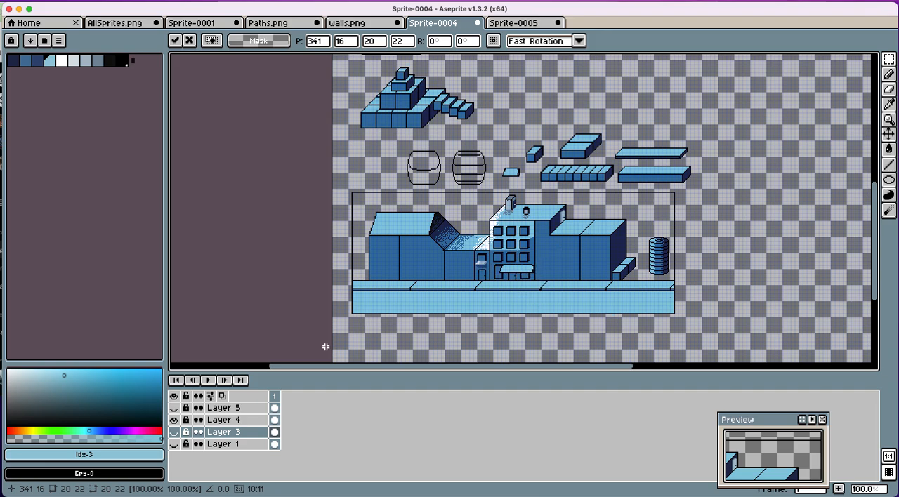
Step: Show Layer 5, hide Layer 4 and compare the finished street scene with the basic block shapes
{"action": "left_click", "coordinate": [174, 407]}
{"action": "left_click", "coordinate": [174, 419]}
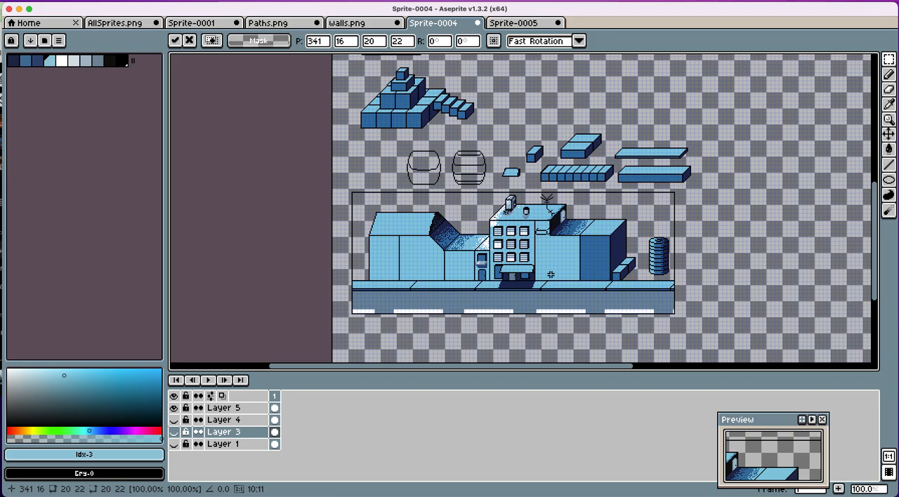
{"action": "scroll", "coordinate": [551, 275], "scroll_direction": "up", "scroll_amount": 4}
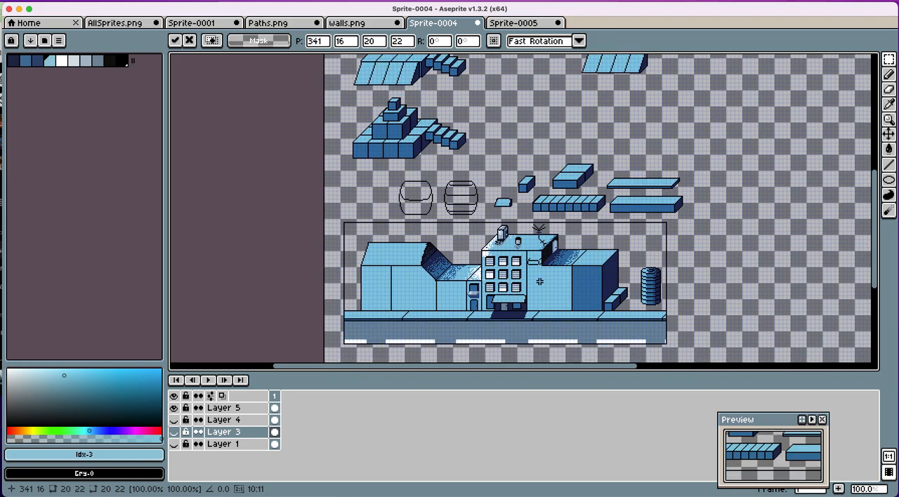
{"action": "scroll", "coordinate": [481, 251], "scroll_direction": "up", "scroll_amount": 15}
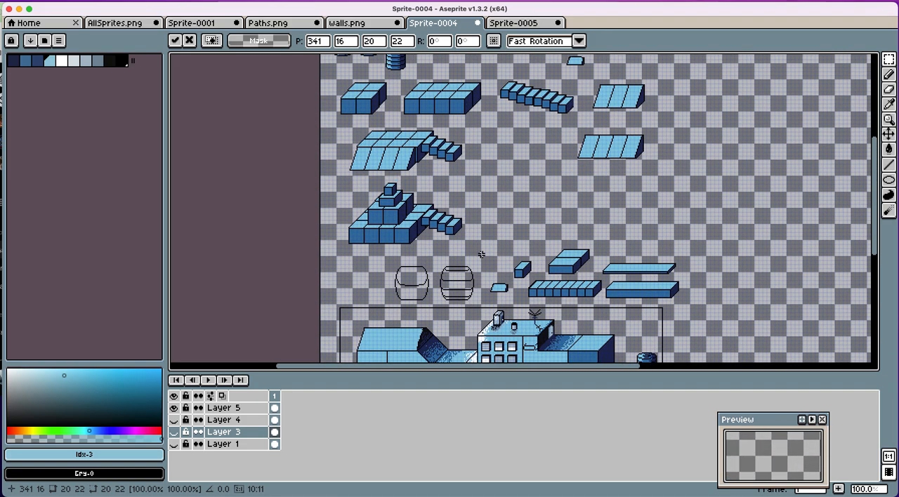
{"action": "scroll", "coordinate": [481, 254], "scroll_direction": "down", "scroll_amount": 1}
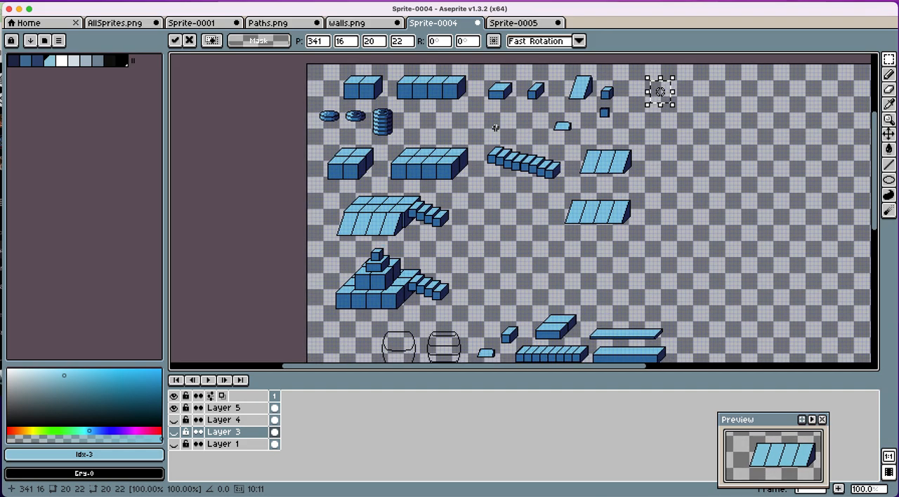
Step: Select the long standalone staircase, and examine the barrel outlines, building scene and reusable block shapes
{"action": "left_click_drag", "start_coordinate": [486, 138], "coordinate": [569, 190]}
{"action": "scroll", "coordinate": [571, 349], "scroll_direction": "down", "scroll_amount": 11}
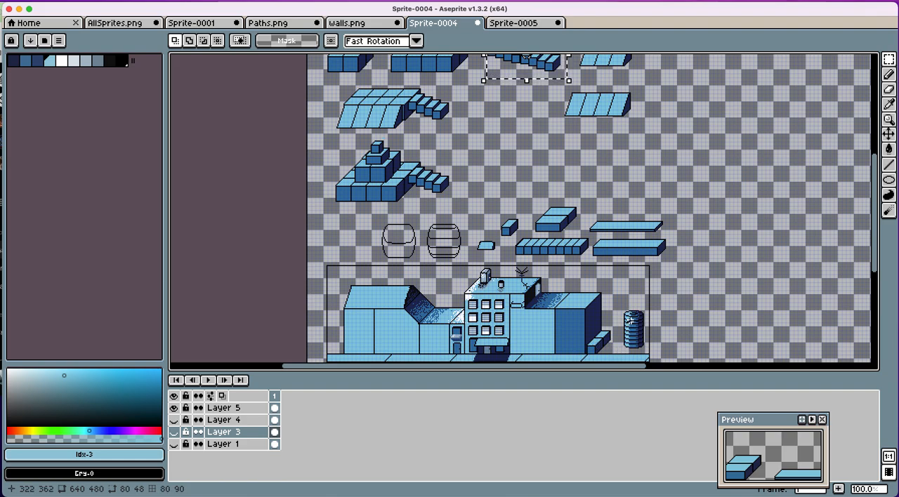
{"action": "scroll", "coordinate": [420, 244], "scroll_direction": "up", "scroll_amount": 1}
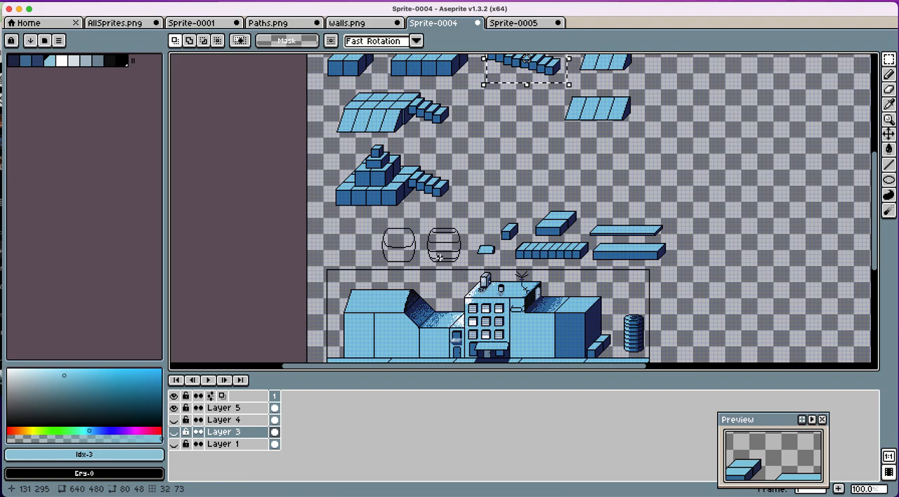
{"action": "scroll", "coordinate": [439, 257], "scroll_direction": "up", "scroll_amount": 6}
{"action": "scroll", "coordinate": [438, 257], "scroll_direction": "down", "scroll_amount": 3}
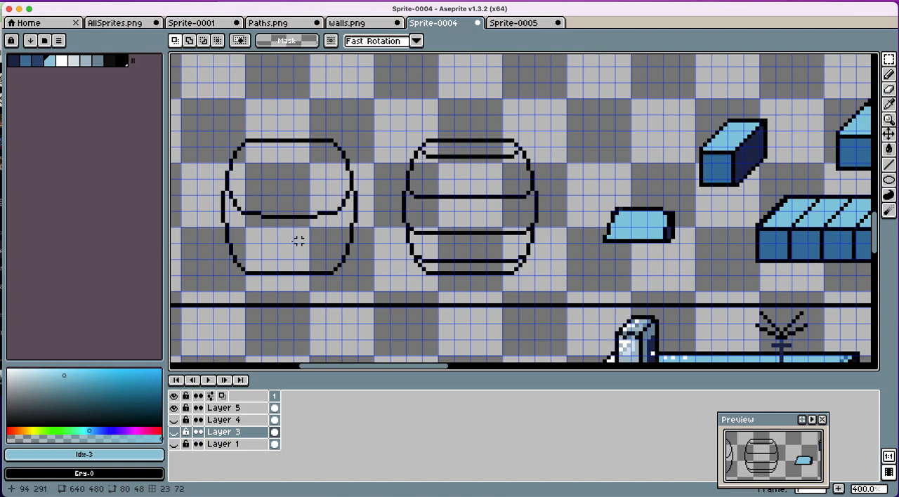
{"action": "scroll", "coordinate": [335, 264], "scroll_direction": "down", "scroll_amount": 5}
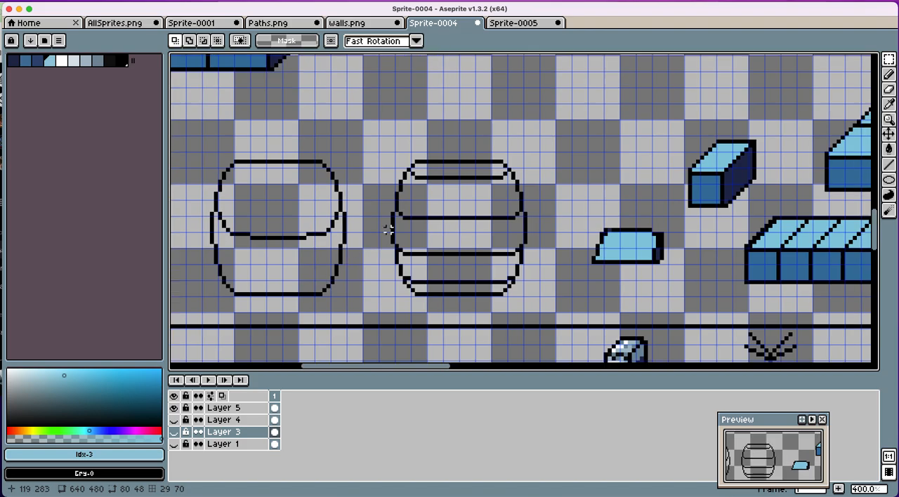
{"action": "scroll", "coordinate": [365, 229], "scroll_direction": "up", "scroll_amount": 5}
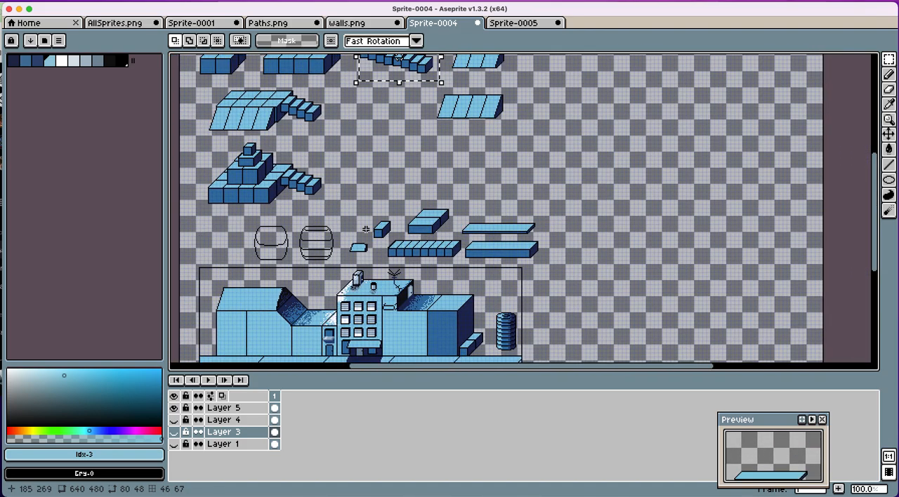
{"action": "scroll", "coordinate": [365, 229], "scroll_direction": "left", "scroll_amount": 2}
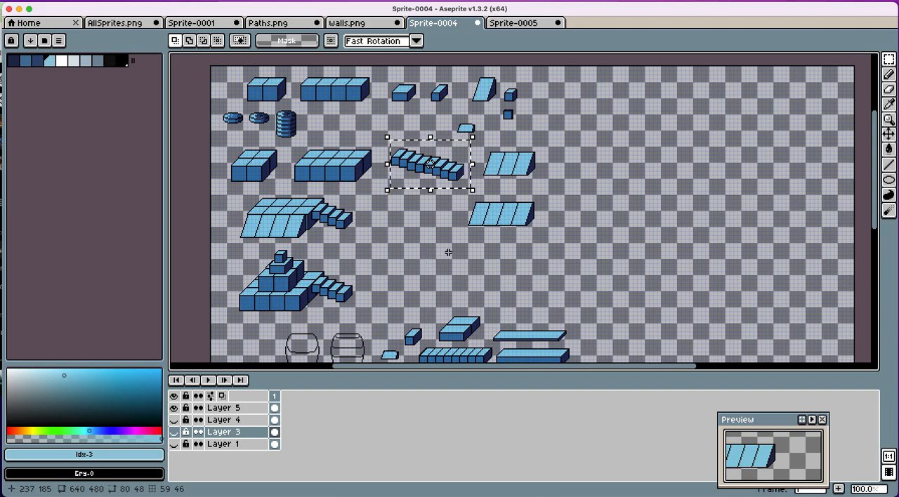
{"action": "scroll", "coordinate": [223, 120], "scroll_direction": "right", "scroll_amount": 1}
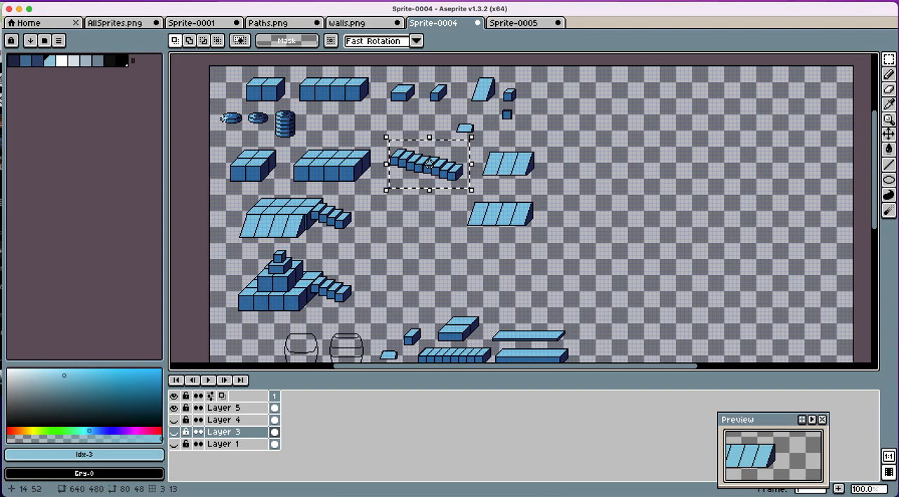
{"action": "scroll", "coordinate": [243, 114], "scroll_direction": "down", "scroll_amount": 1}
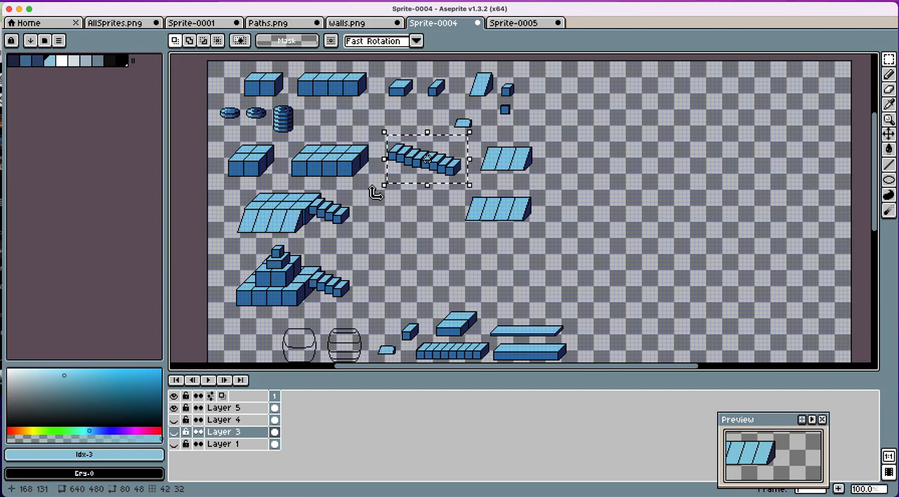
{"action": "scroll", "coordinate": [350, 251], "scroll_direction": "down", "scroll_amount": 4}
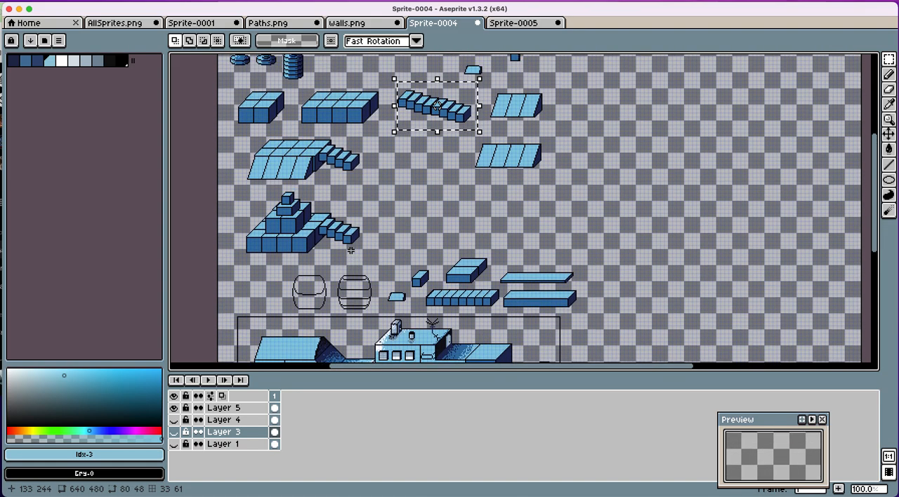
{"action": "scroll", "coordinate": [351, 251], "scroll_direction": "up", "scroll_amount": 2}
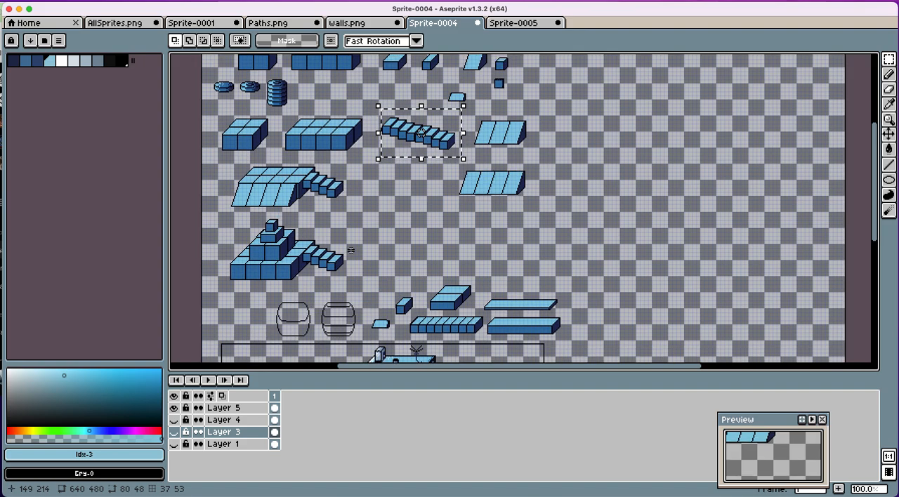